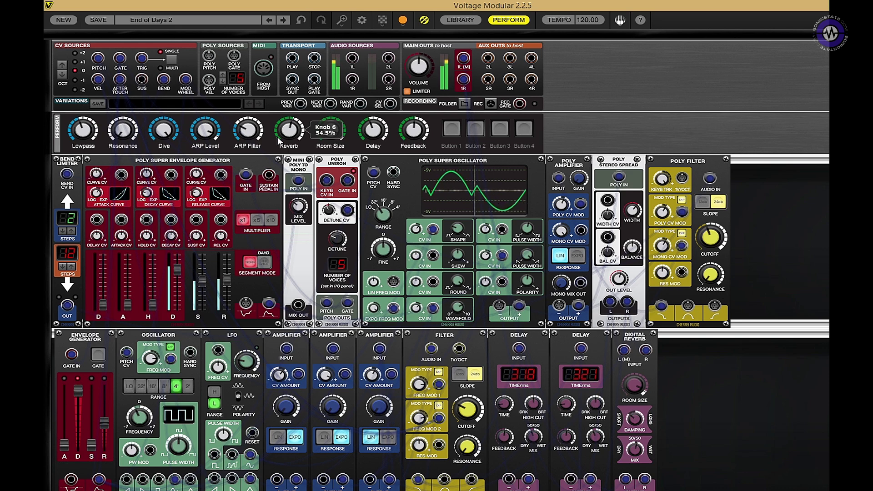
- Step to the next preset so New Career 2 replaces End of Days 2
left_click(284, 20)
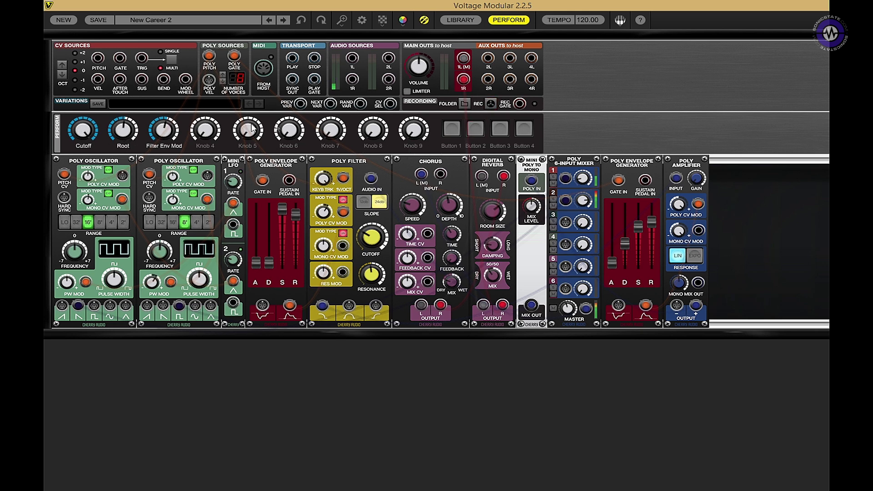
- Turn the Cutoff performance knob down
right_click(83, 133)
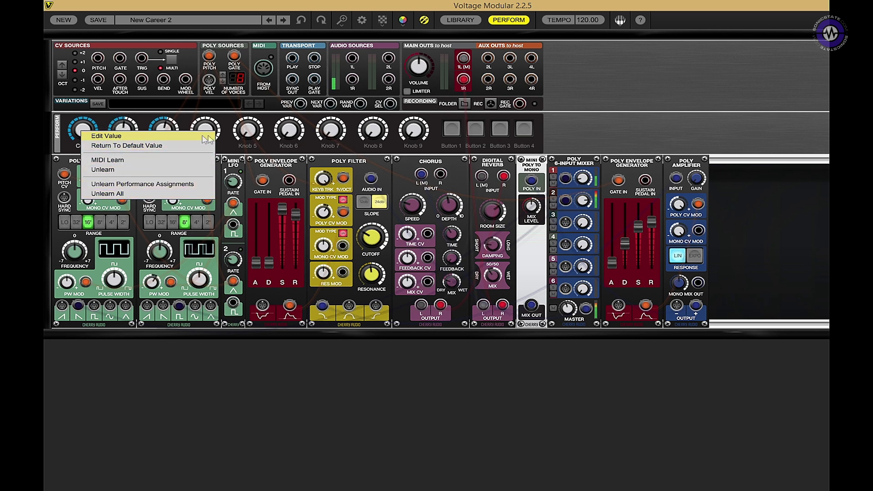
left_click(92, 124)
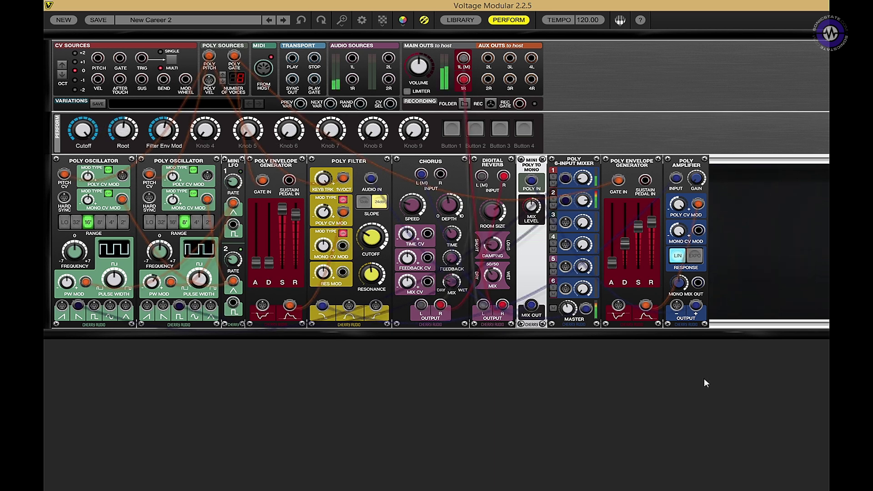
mouse_move(167, 208)
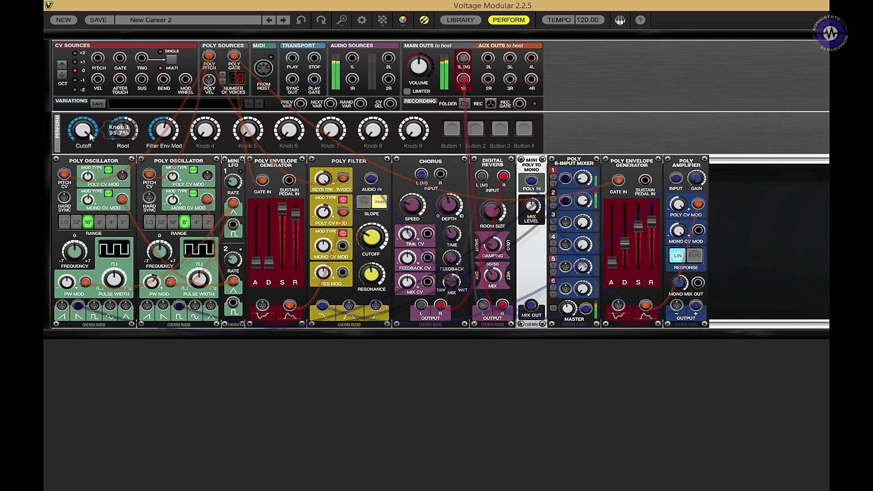
left_click_drag(95, 169, 89, 150)
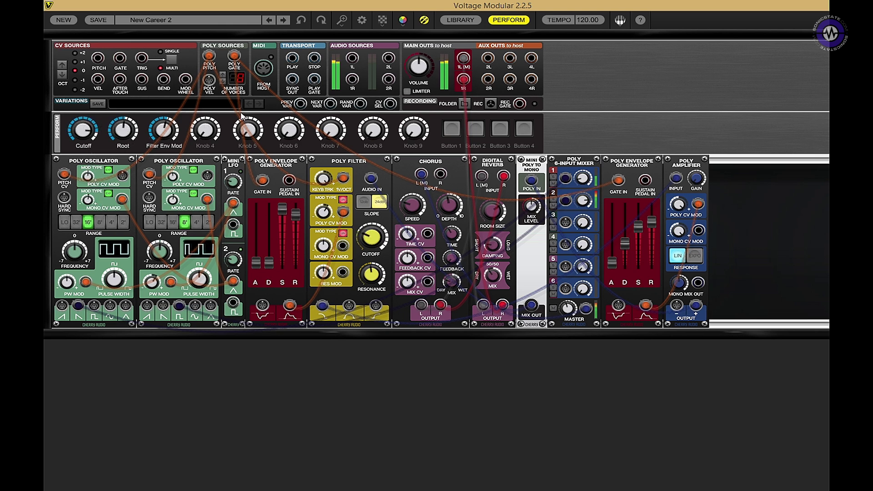
- Make patch cables fully opaque and patch an orange cable into the Chorus R input
left_click(382, 21)
mouse_move(389, 38)
left_mouse_down()
mouse_move(445, 44)
mouse_move(390, 40)
left_mouse_up()
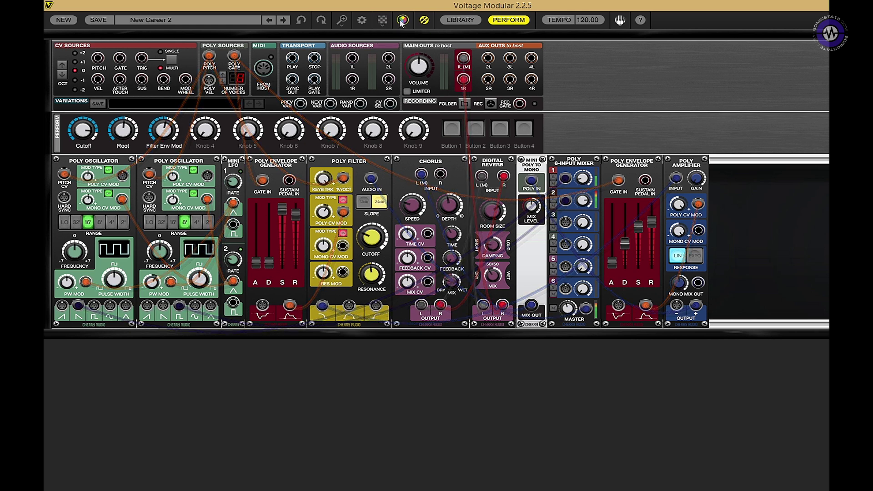
left_click(402, 20)
left_click(424, 43)
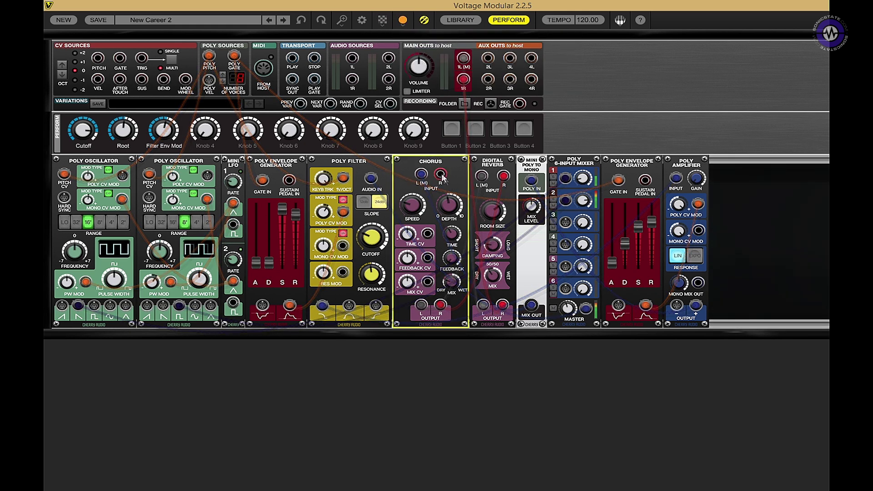
left_click_drag(440, 174, 699, 283)
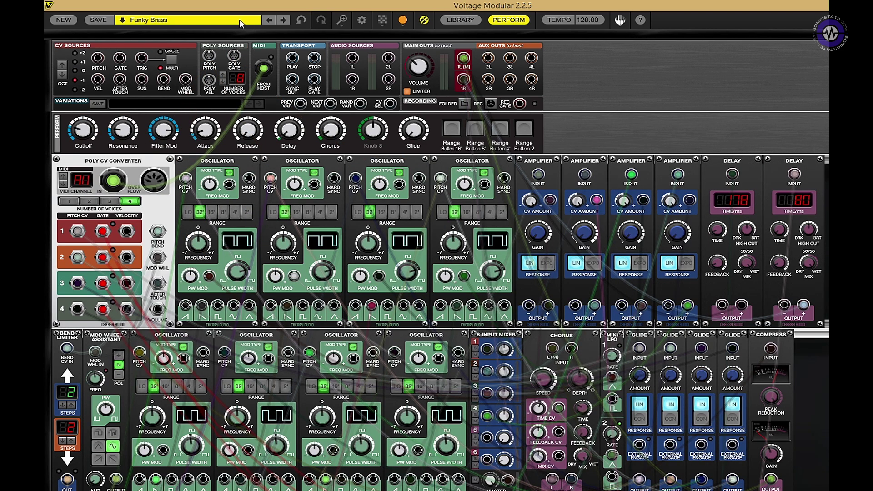
- Load the Electro Beat 12 drum patch from the Core Presets Sequences category
left_click(240, 22)
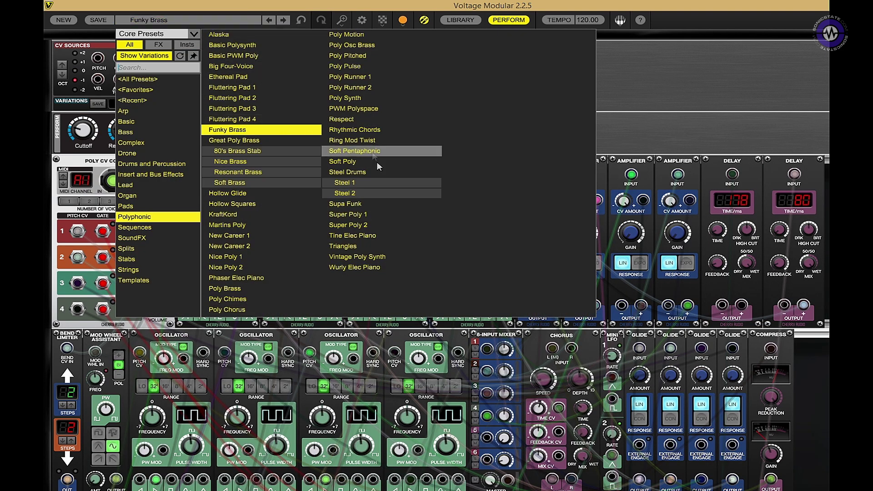
left_click(196, 35)
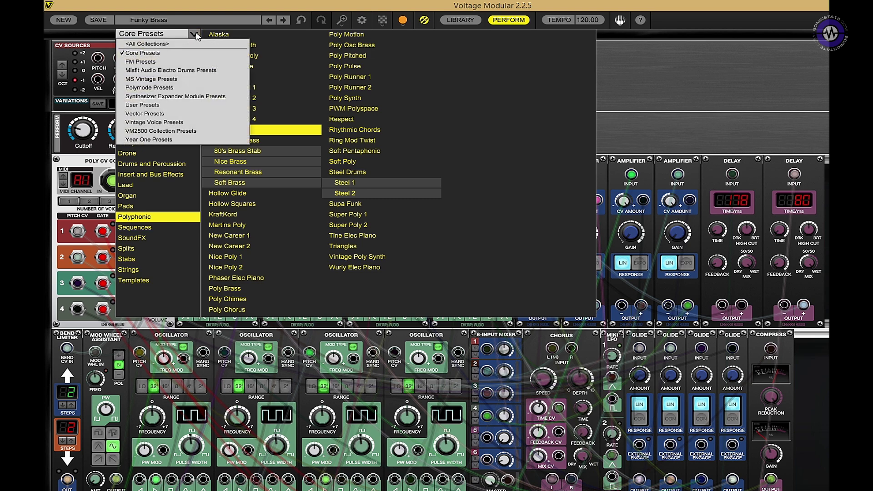
left_click(160, 54)
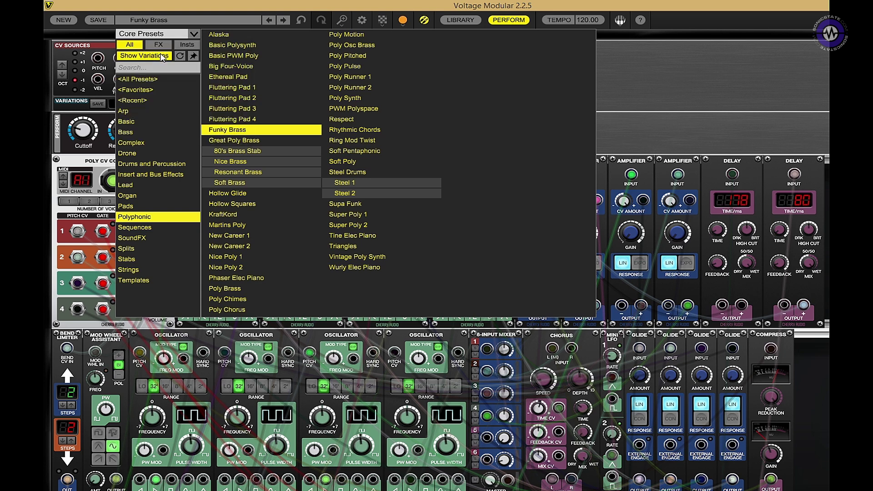
left_click(150, 226)
left_click(261, 172)
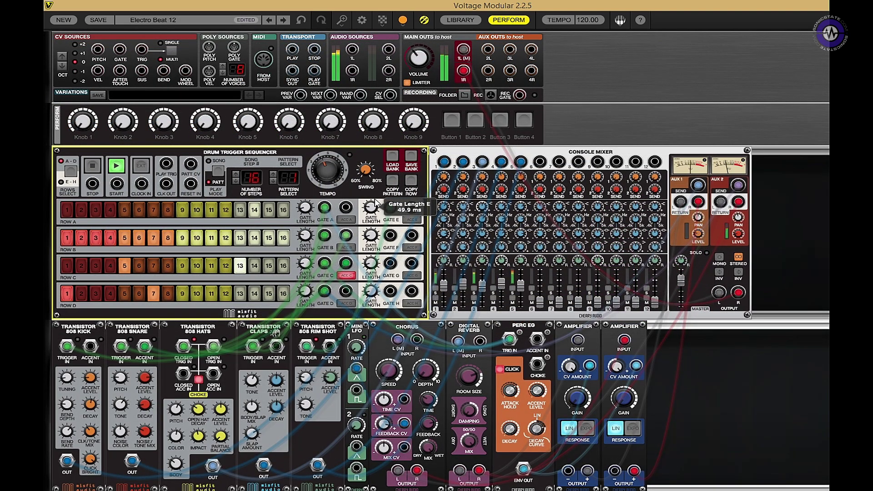
- Select the 808 Snare and 808 Kick modules
left_click(120, 377)
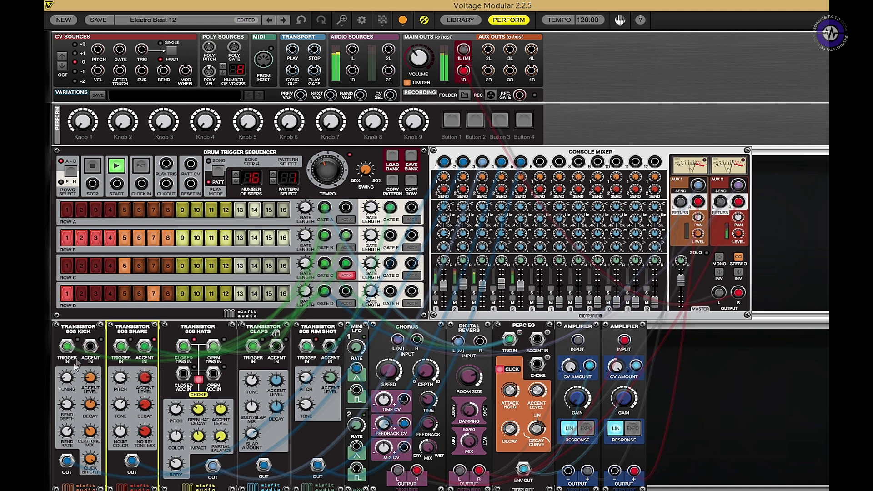
left_click(67, 376)
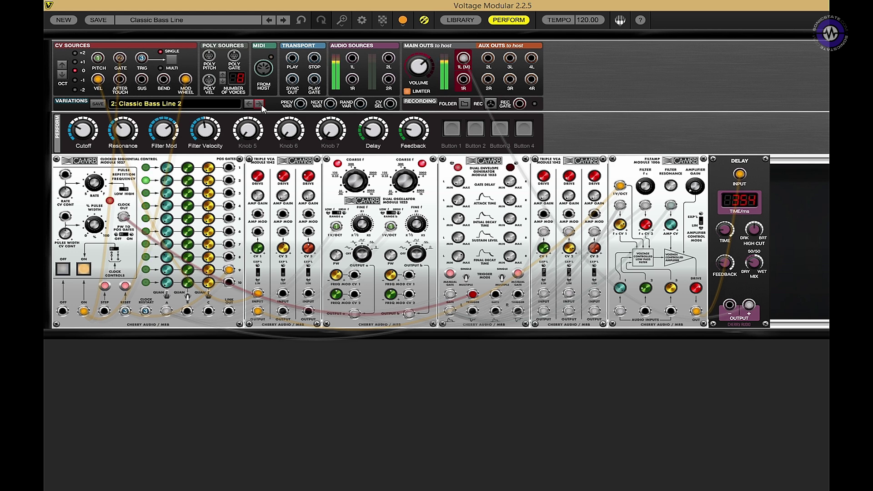
- Step to the next Classic Bass Line variation
left_click(260, 104)
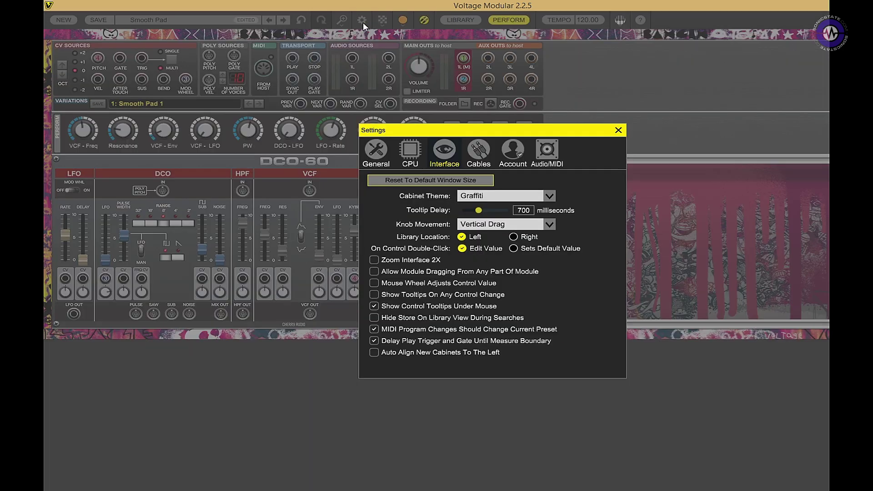
- Set the cabinet theme to Black Gloss in the Interface settings
left_click(362, 20)
left_click(476, 157)
left_click(444, 151)
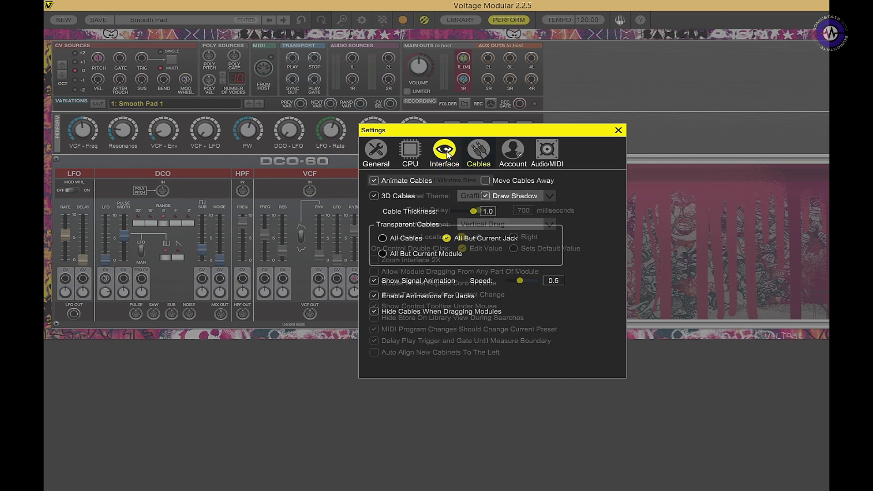
left_click(494, 199)
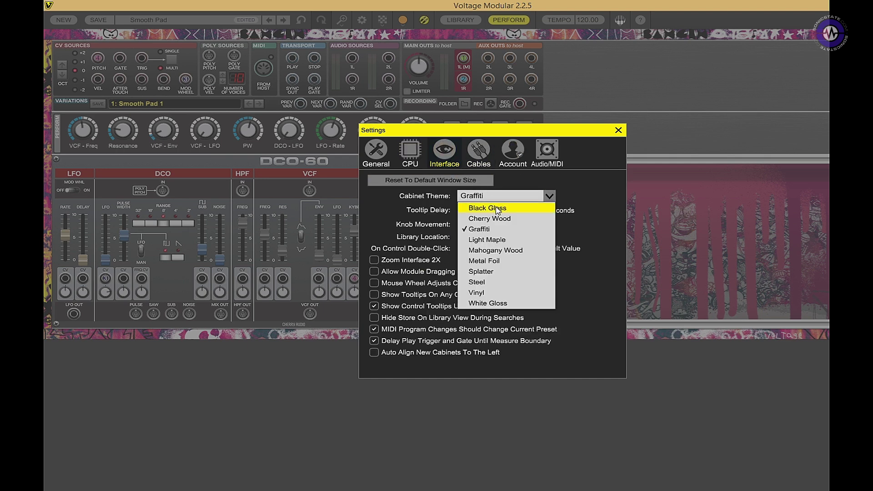
left_click(496, 207)
- Review the General, CPU and Interface settings, ending on the Cables settings
left_click(375, 151)
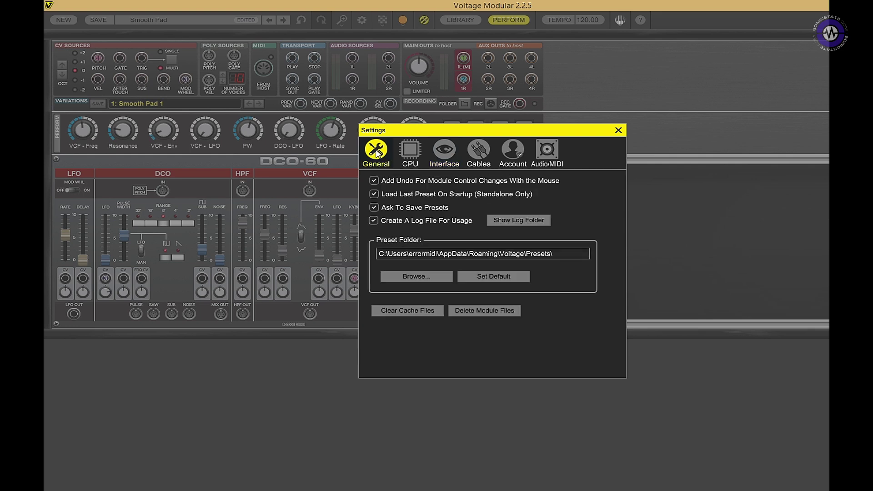
left_click(409, 153)
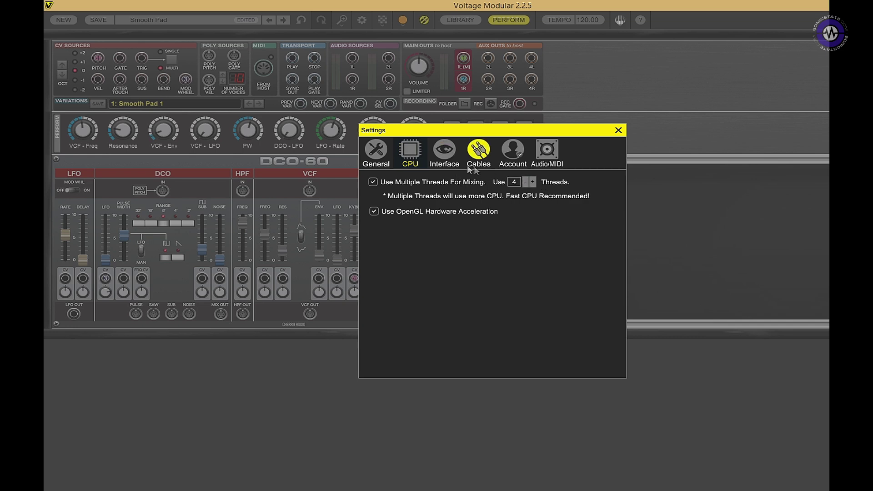
left_click(444, 150)
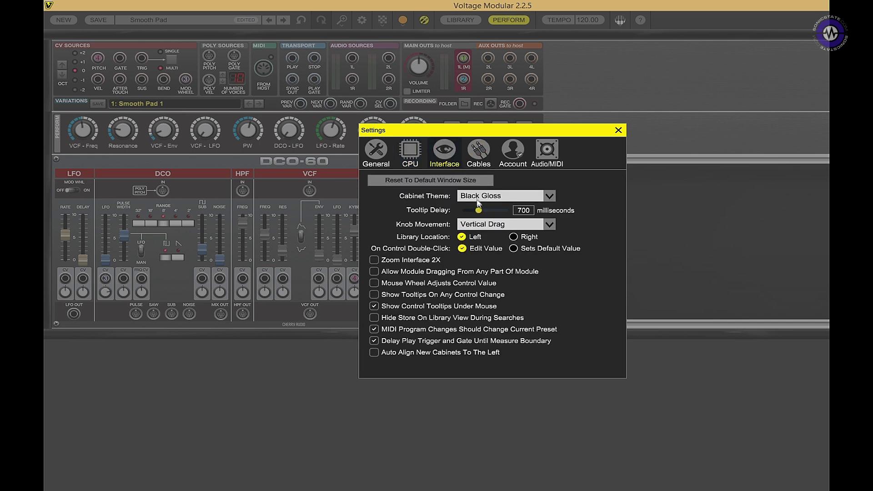
left_click(479, 156)
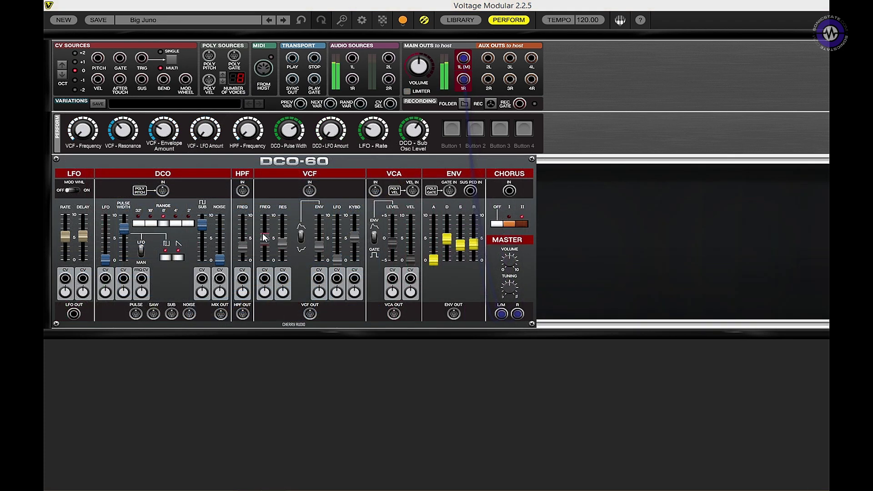
- On the DCO-60, push up VCF FREQ and RES, select CHORUS II, and raise HPF FREQ
mouse_move(265, 237)
left_mouse_down()
mouse_move(283, 241)
mouse_move(282, 254)
mouse_move(268, 223)
left_mouse_up()
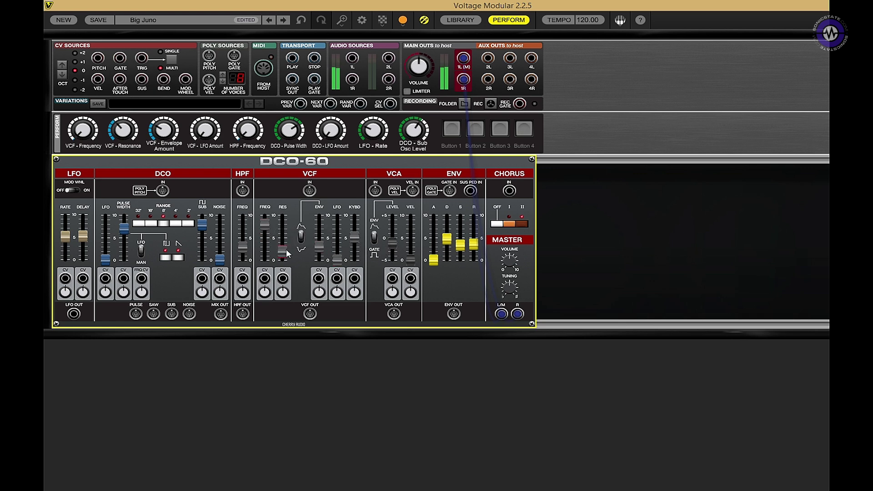
mouse_move(285, 249)
left_mouse_down()
mouse_move(284, 234)
mouse_move(267, 246)
mouse_move(268, 232)
mouse_move(282, 239)
mouse_move(283, 259)
left_mouse_up()
left_click(522, 224)
left_click(512, 222)
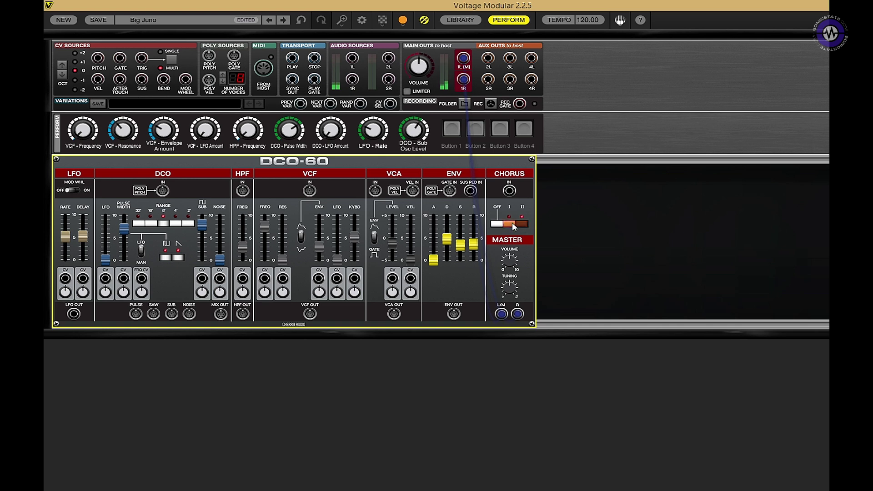
left_click(510, 224)
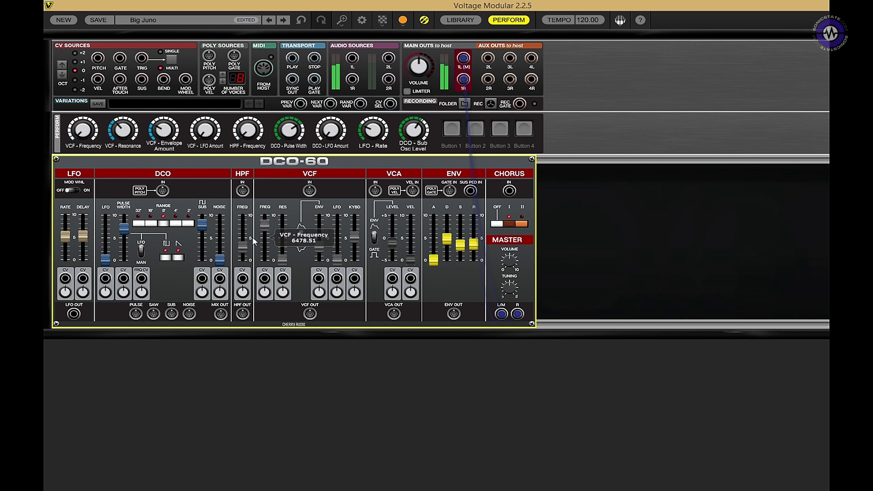
left_click_drag(245, 238, 247, 268)
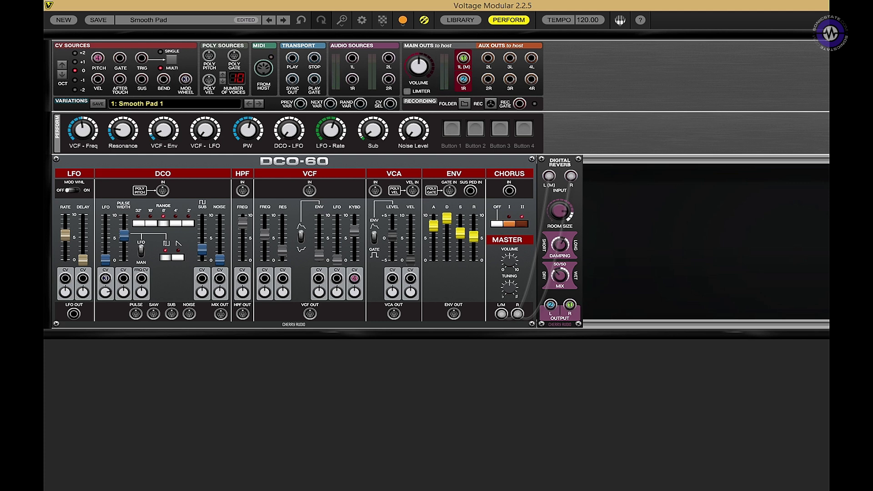
- Clear the current patch to start a new empty one
key("ctrl+n")
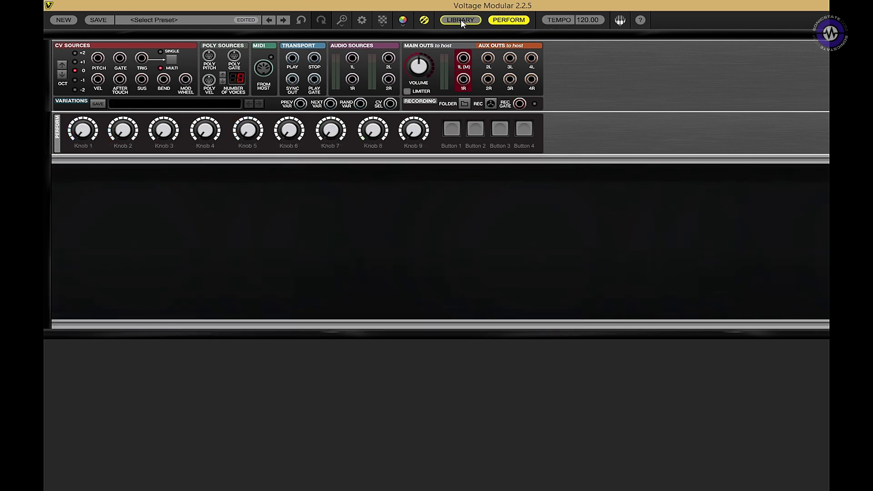
- Open the module library, browse the store, then filter to purchased modules
left_click(460, 20)
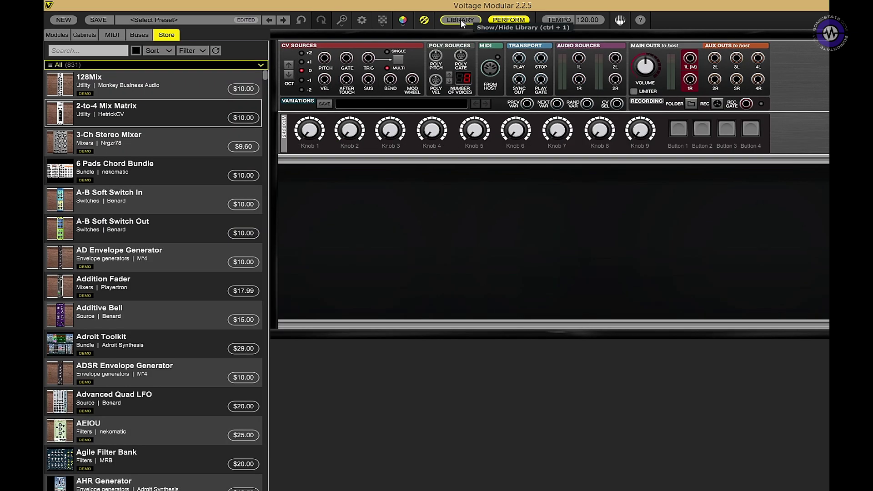
scroll(174, 122, "down", 3)
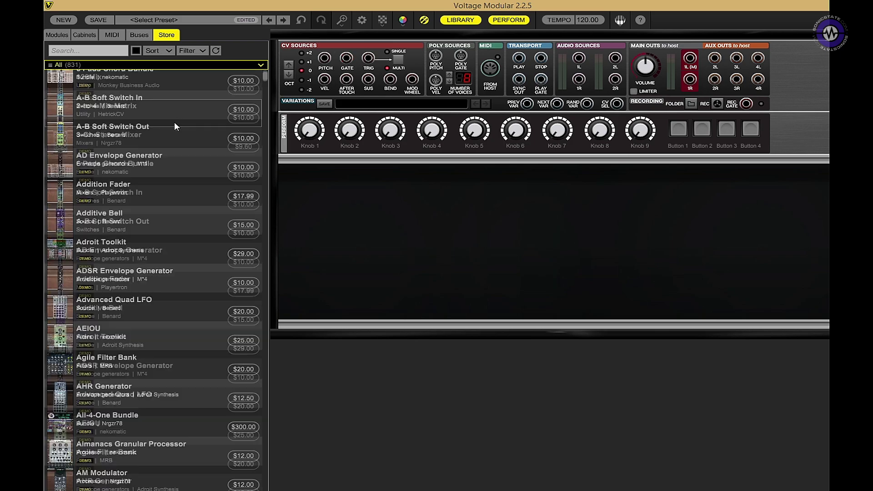
scroll(174, 122, "down", 20)
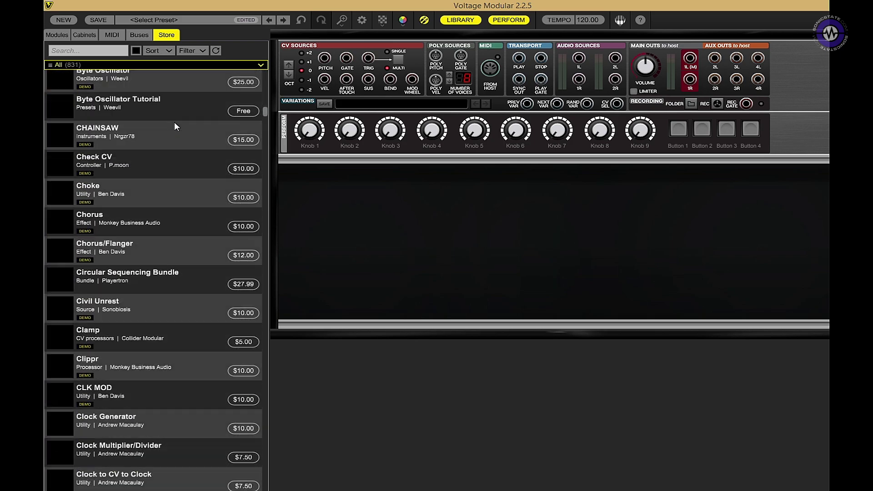
scroll(174, 122, "down", 20)
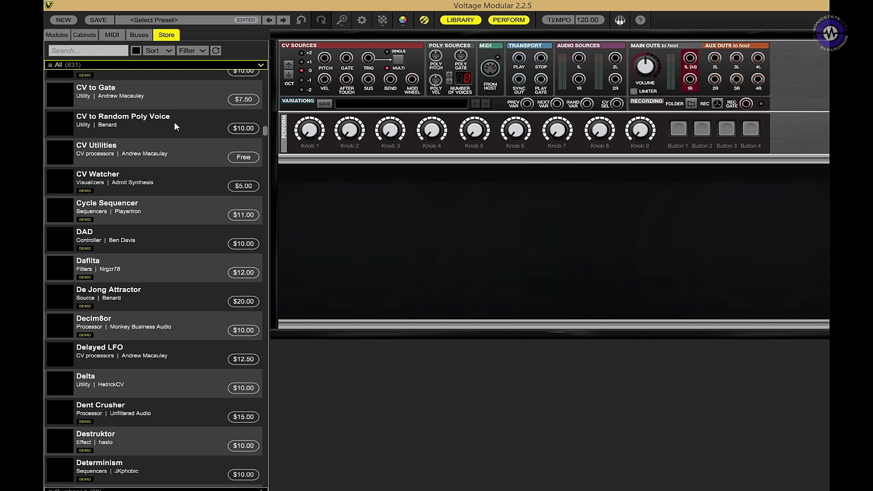
scroll(174, 121, "up", 15)
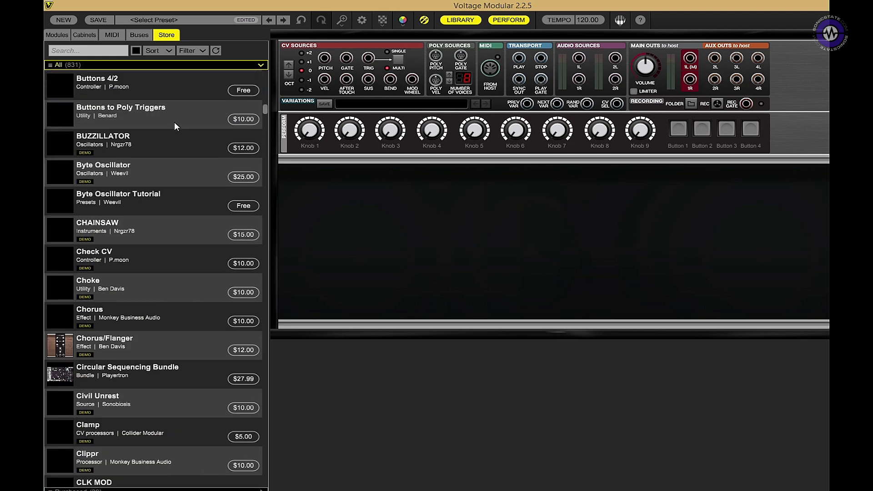
scroll(174, 121, "up", 5)
scroll(174, 122, "down", 3)
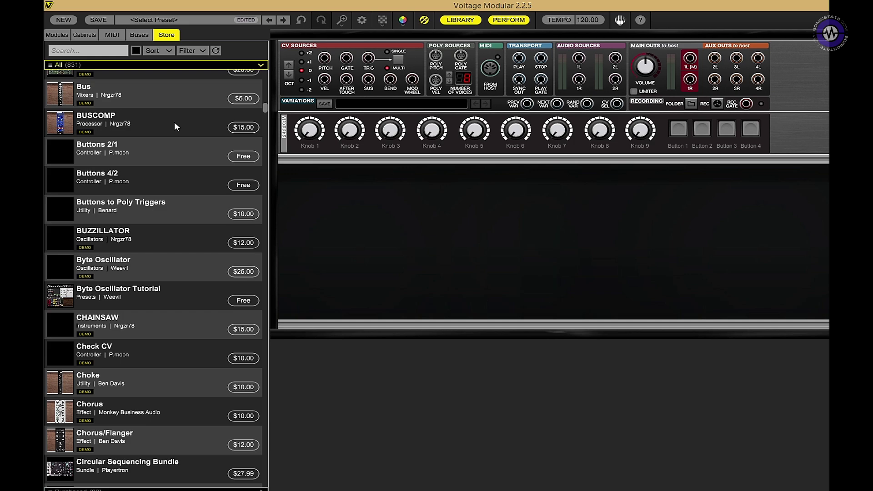
scroll(174, 122, "up", 10)
scroll(173, 122, "up", 12)
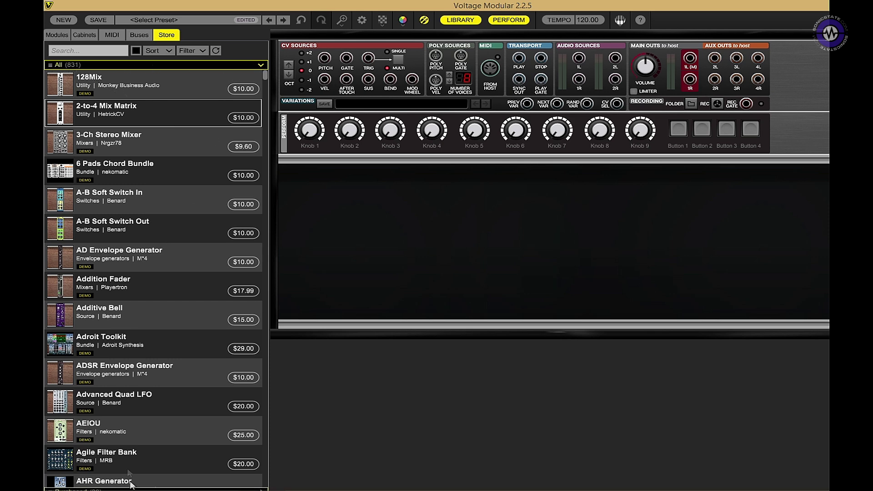
left_click(109, 489)
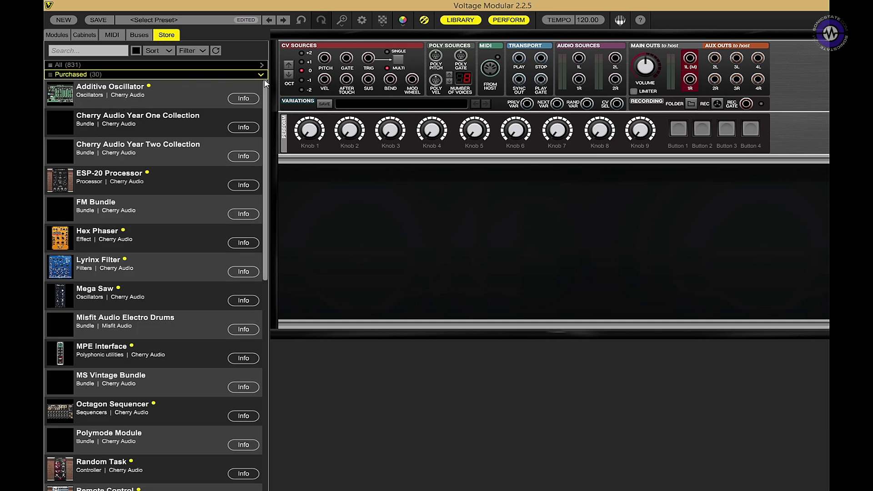
scroll(165, 255, "down", 10)
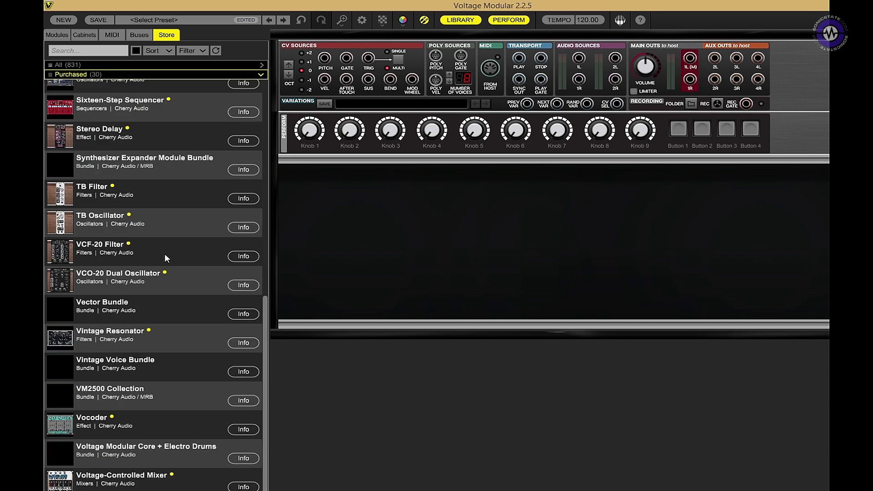
scroll(165, 256, "up", 10)
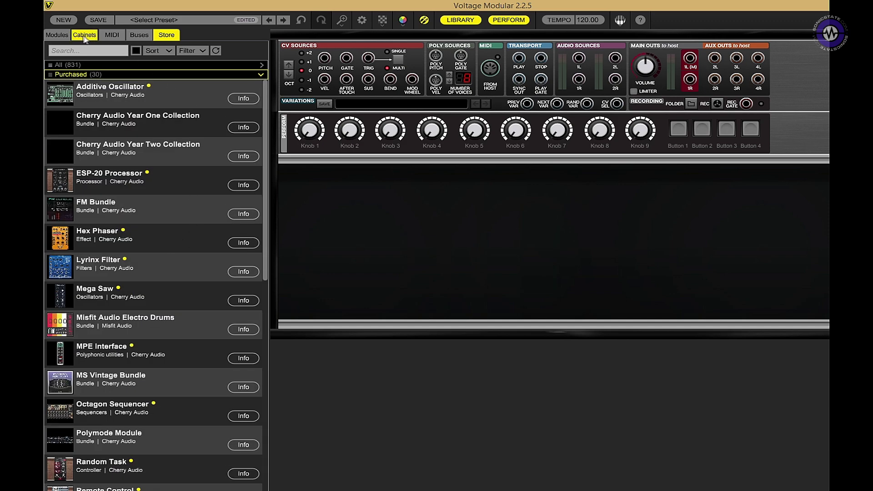
- Browse module categories in the Modules tab, ending with Instruments expanded
left_click(58, 36)
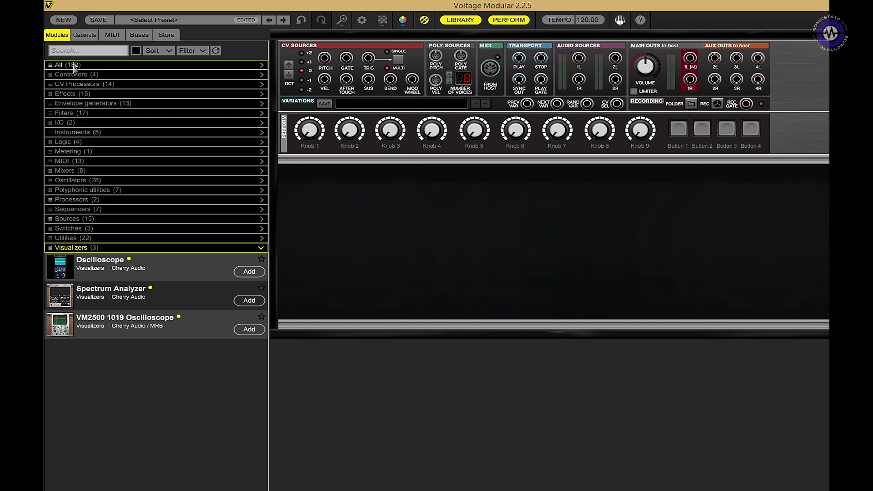
left_click(68, 94)
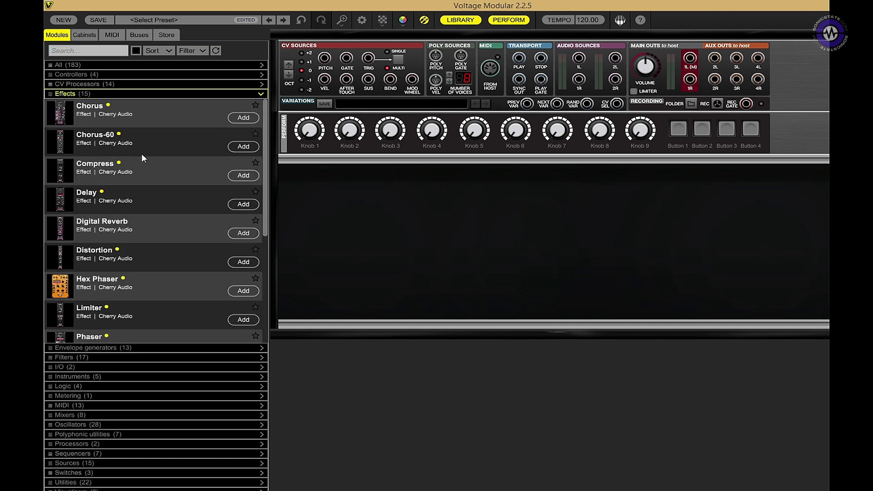
left_click(70, 84)
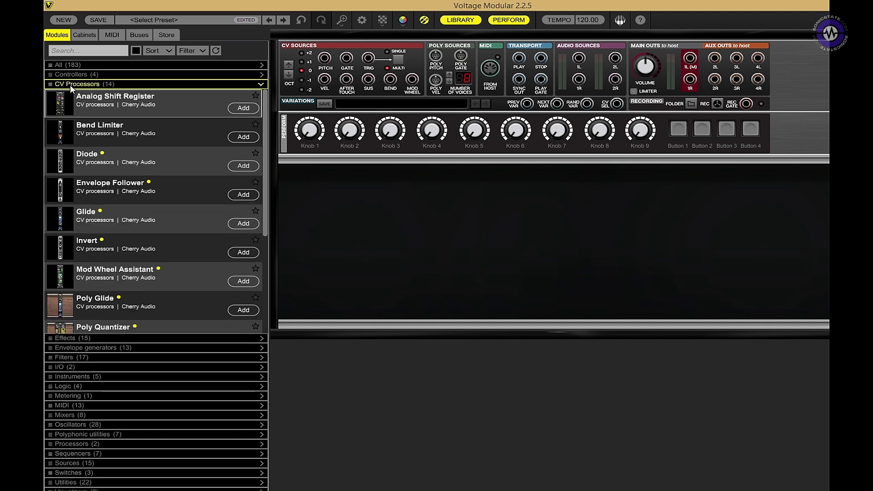
left_click(78, 348)
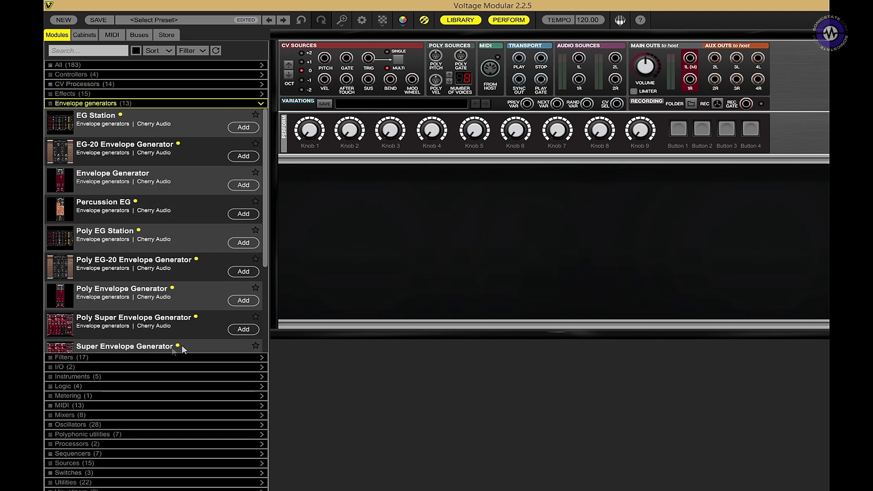
left_click(173, 93)
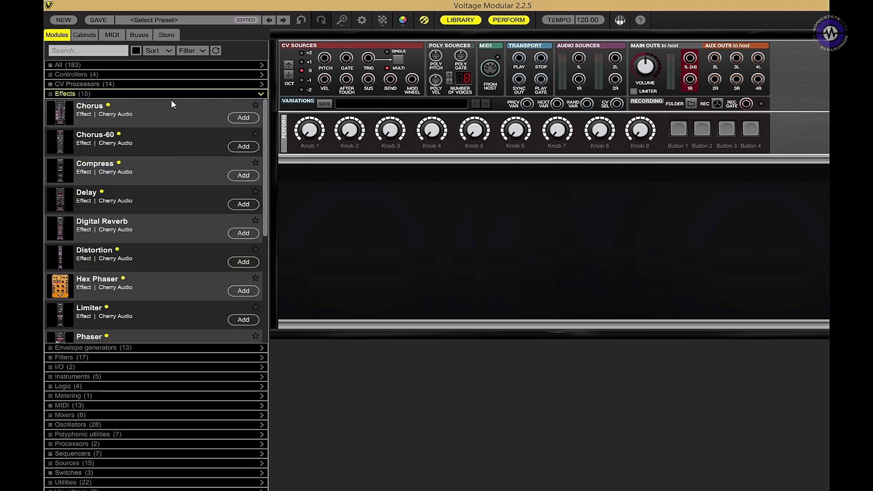
left_click(78, 376)
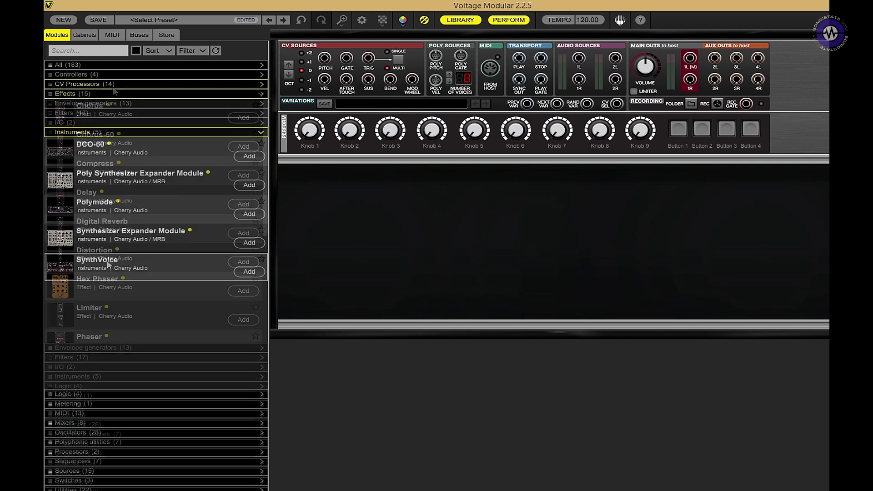
- Add SynthVoice, wire VCA OUT to MAIN OUTS 1L(M) and 1R, and set VCF audio to 66.7%
double_click(102, 265)
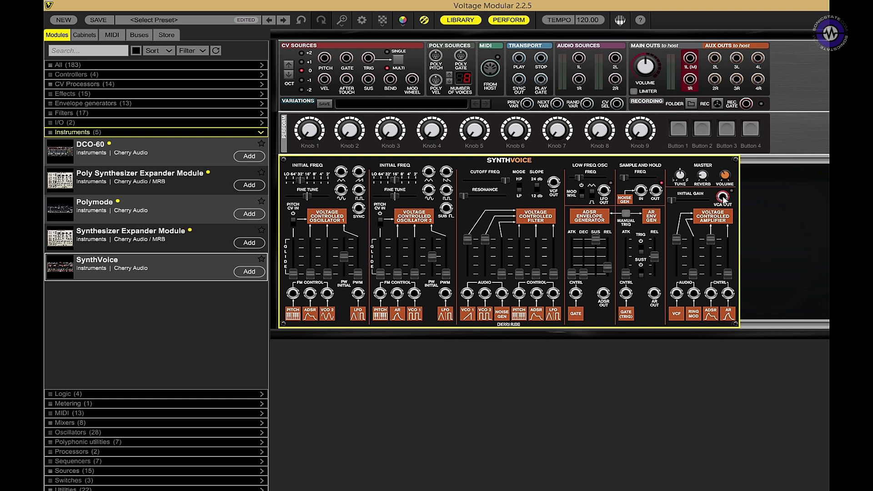
left_click_drag(723, 196, 689, 57)
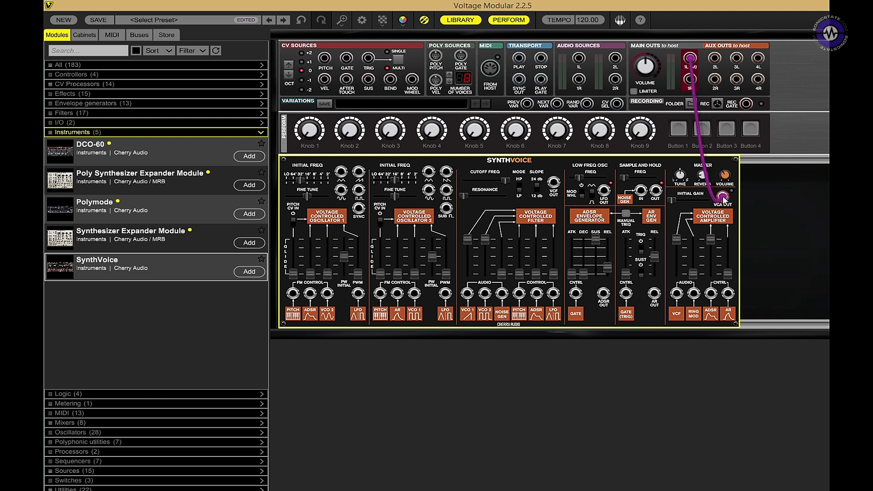
mouse_move(725, 201)
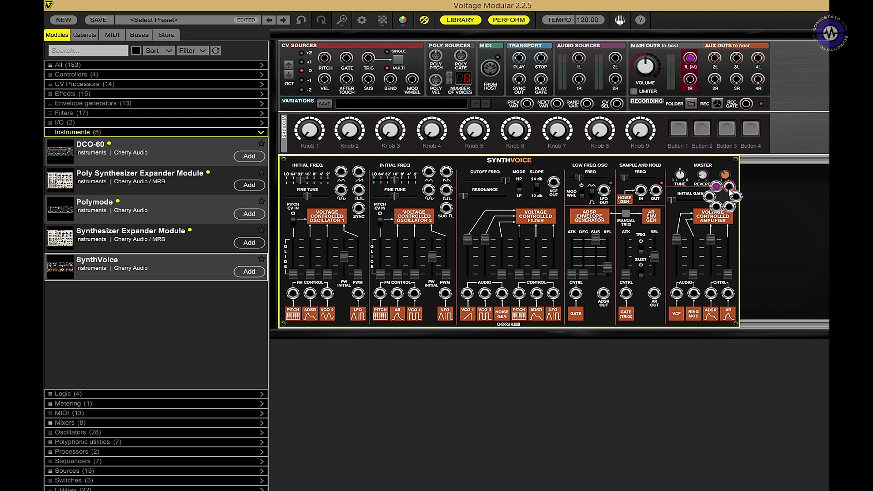
left_click_drag(726, 201, 692, 78)
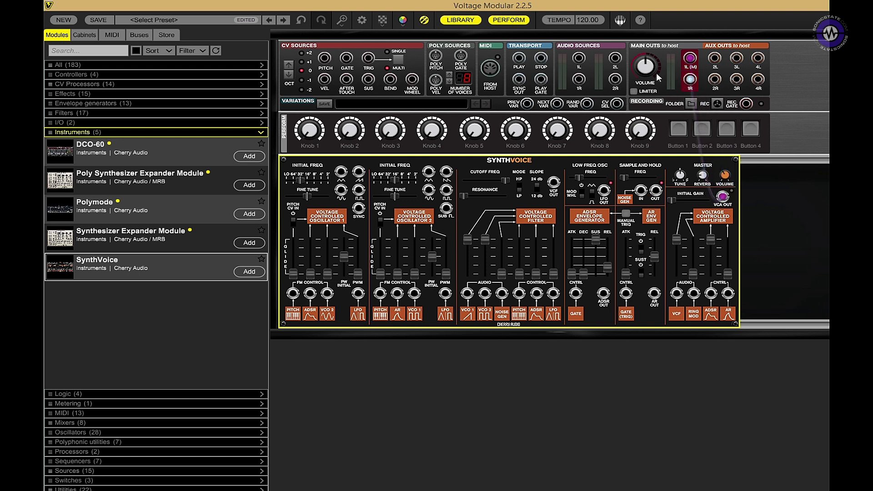
left_click_drag(675, 238, 675, 250)
- Add an LFO module beside SynthVoice and patch it to the mod wheel jack and VCO 1 pitch
left_click(83, 51)
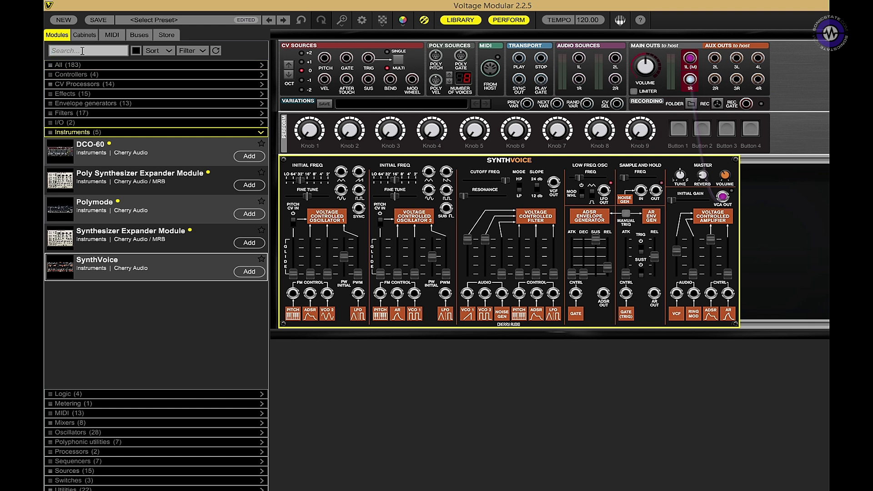
type("lfo")
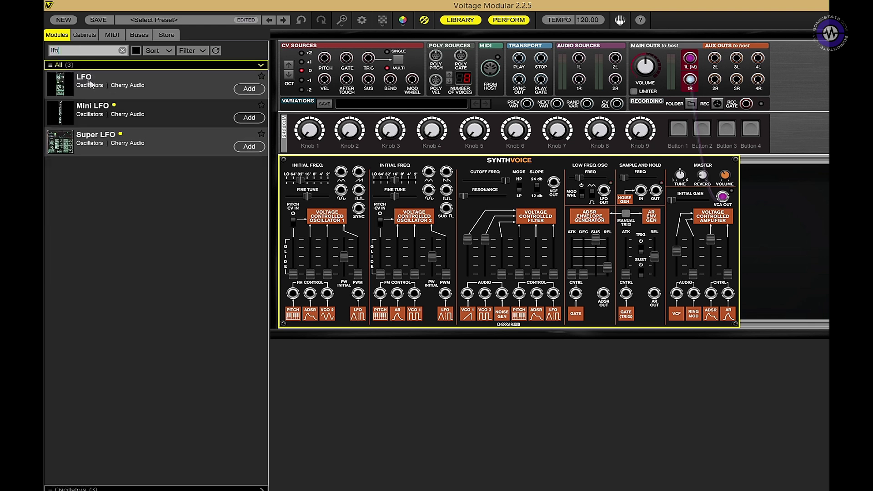
left_click_drag(91, 85, 483, 200)
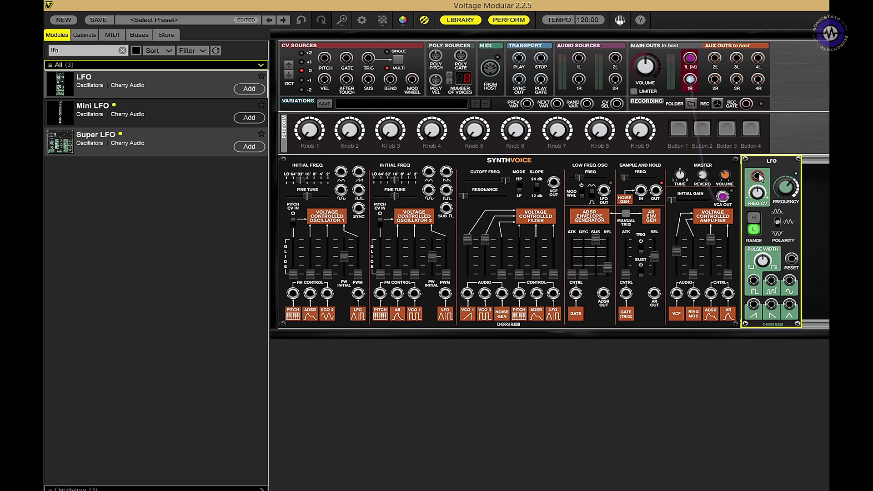
left_click_drag(758, 177, 413, 85)
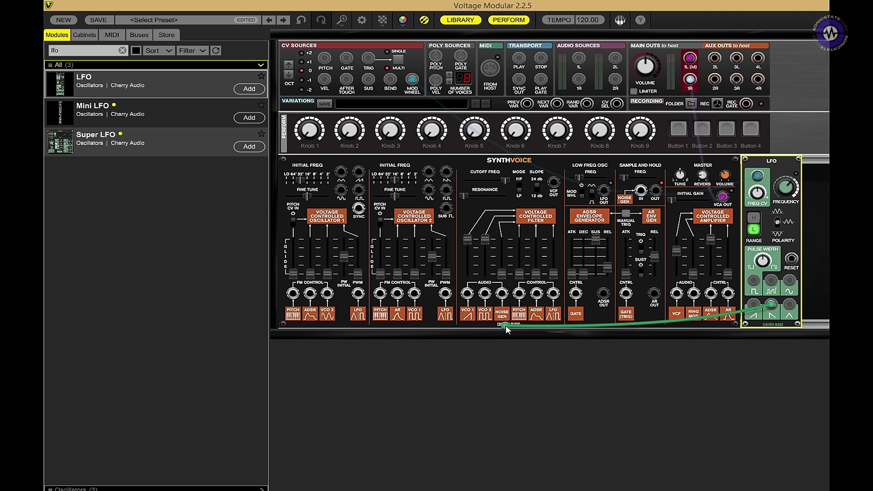
left_click_drag(506, 328, 294, 295)
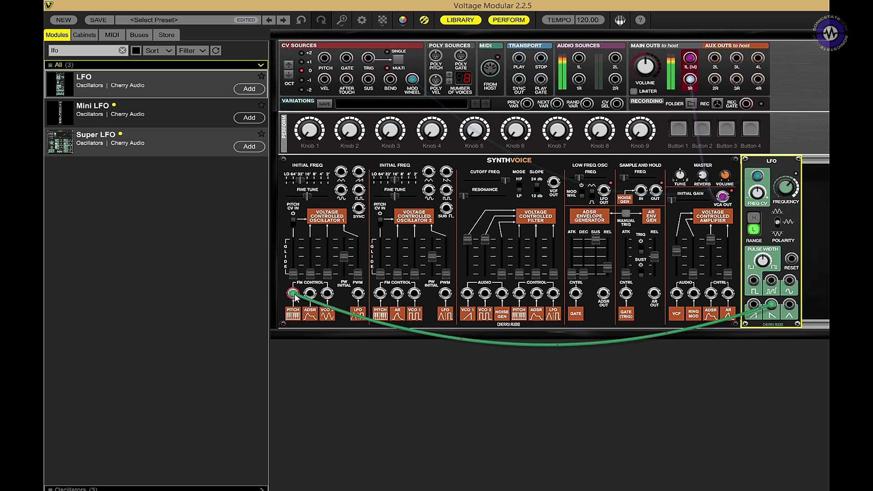
- Hide the patch cables and raise the LFO frequency modulation amount to about 39.5%
key("ctrl+h")
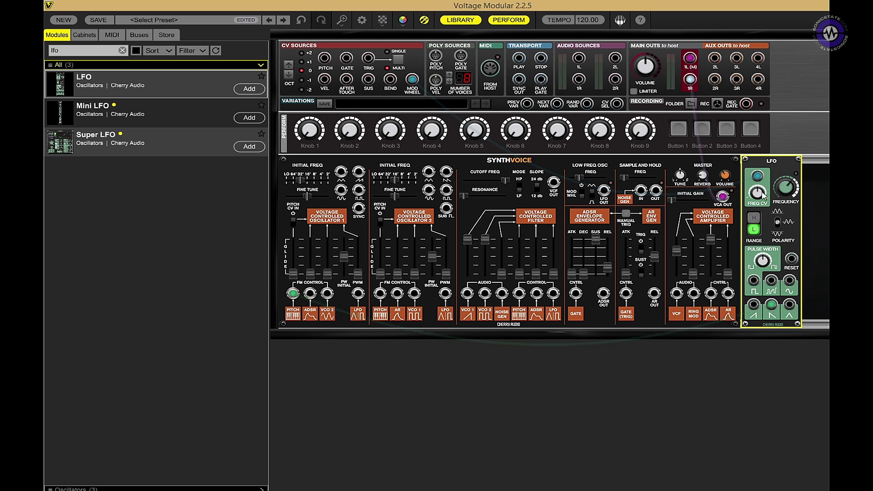
left_click_drag(763, 195, 756, 176)
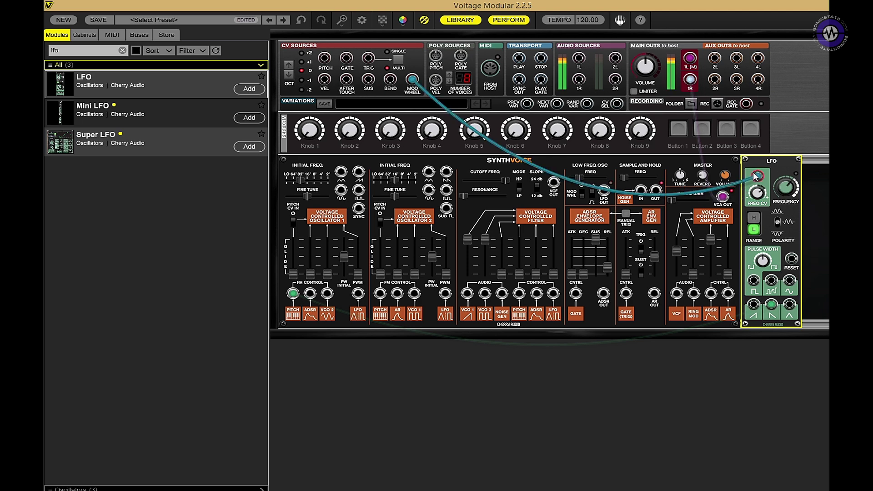
left_click_drag(756, 176, 757, 171)
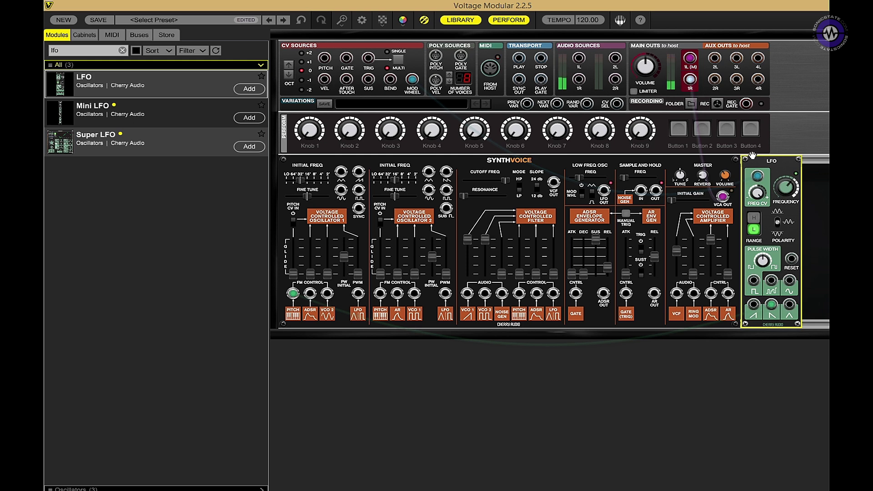
- Patch the LFO output into VCO 2's FM input and set the filter cutoff to 16620.2 Hz
mouse_move(780, 306)
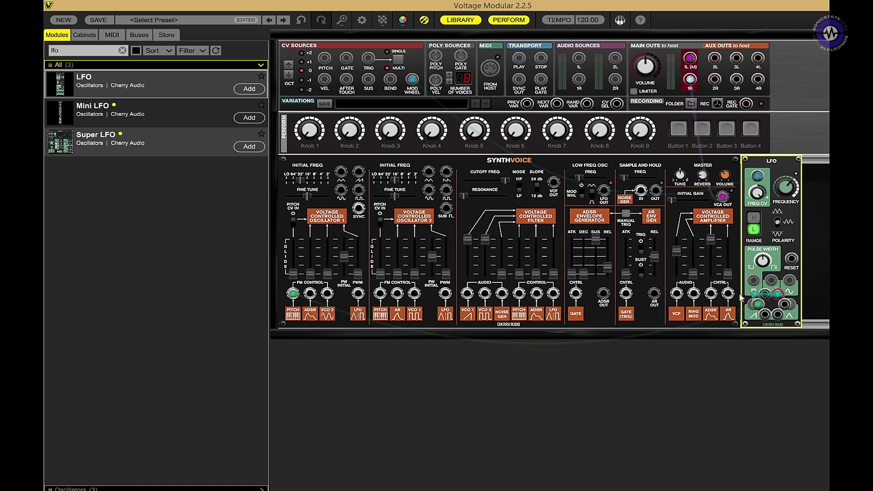
left_click_drag(771, 305, 397, 296)
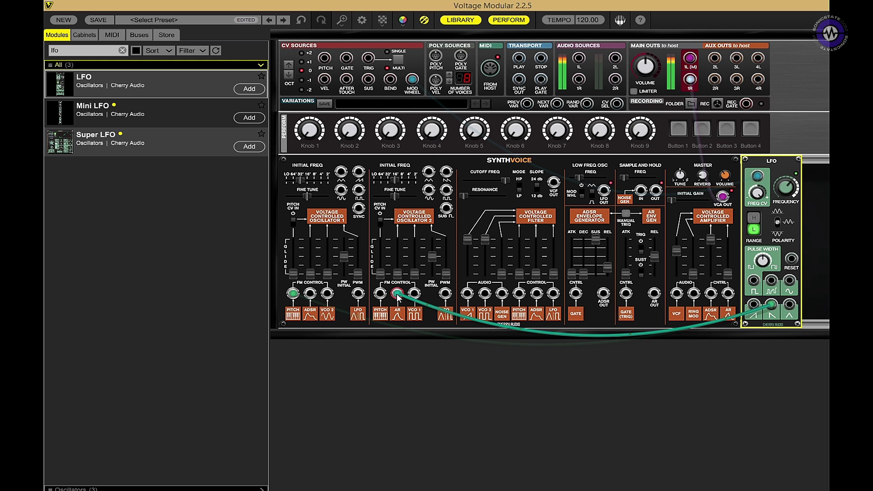
left_click_drag(396, 293, 396, 293)
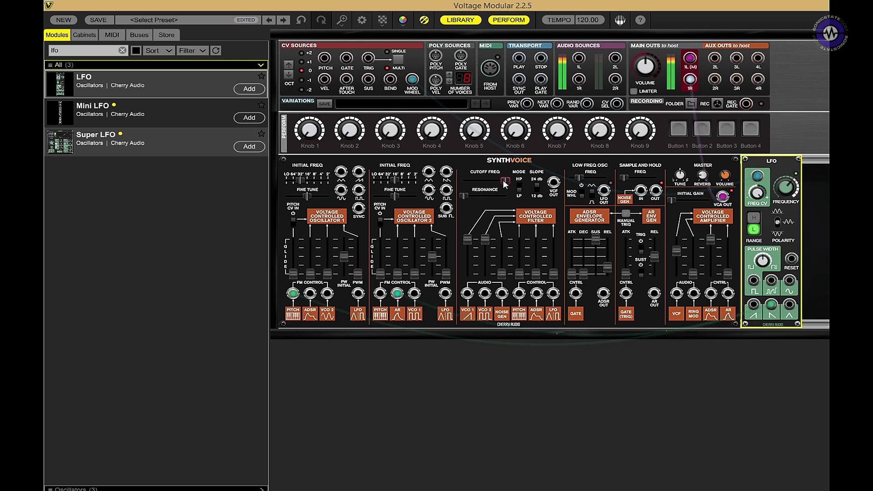
mouse_move(503, 179)
left_mouse_down()
mouse_move(475, 183)
mouse_move(500, 182)
left_mouse_up()
double_click(51, 49)
- Add a Chorus module from the 'eff' search and disconnect VCA OUT from the main outs
type("eff")
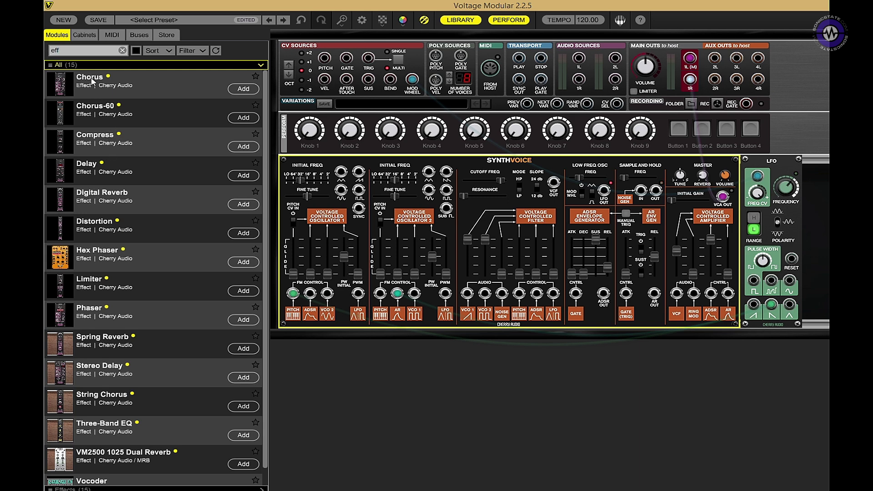
left_click_drag(92, 81, 767, 273)
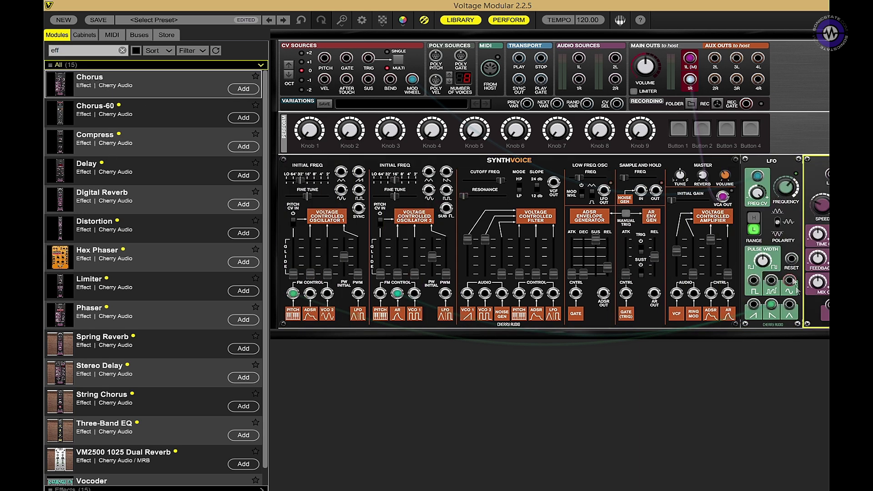
right_click(724, 197)
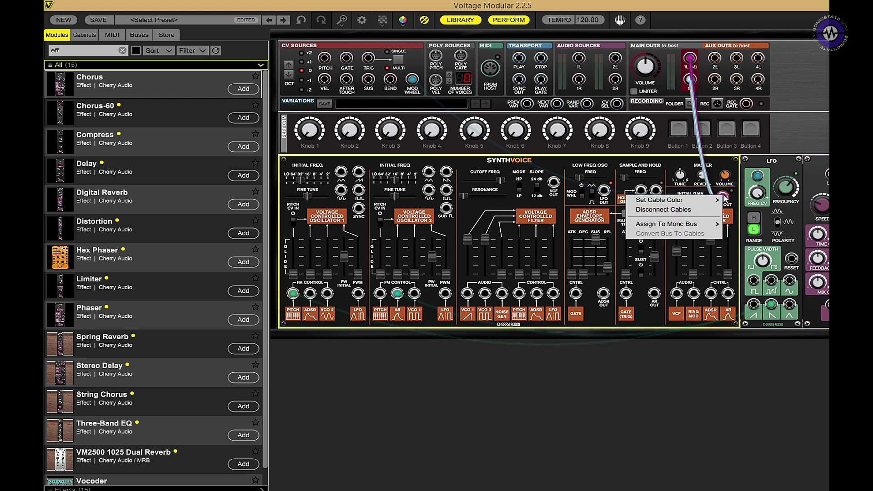
left_click(693, 213)
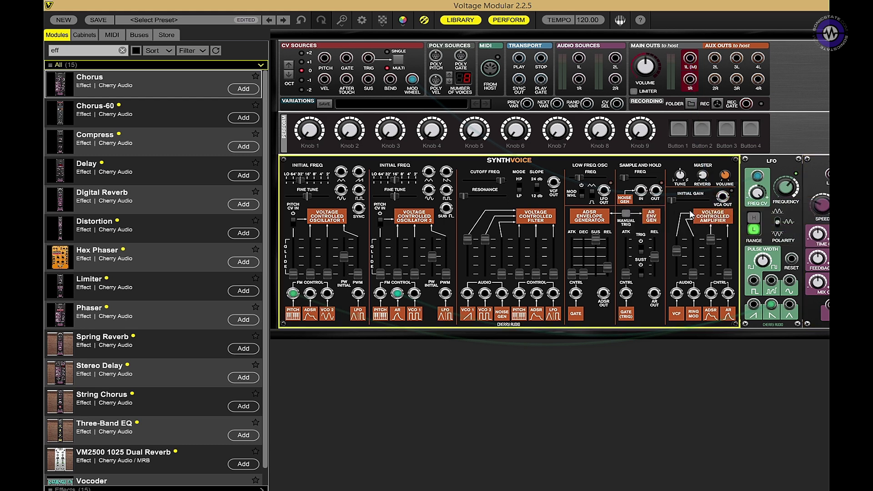
- Patch VCA OUT into both Chorus inputs and the Chorus output to Main Outs 1L and 1R, then adjust Speed
left_click_drag(722, 198, 827, 174)
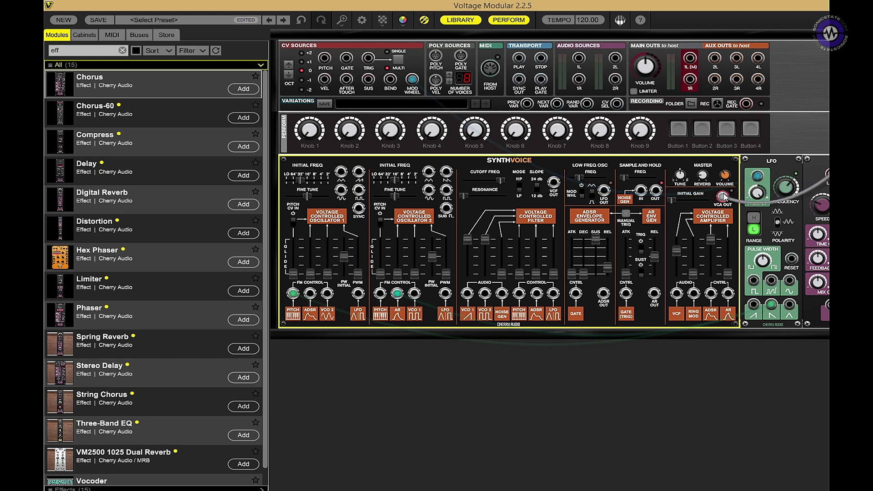
left_click_drag(724, 196, 791, 200)
left_click_drag(825, 303, 690, 58)
left_click_drag(825, 302, 690, 79)
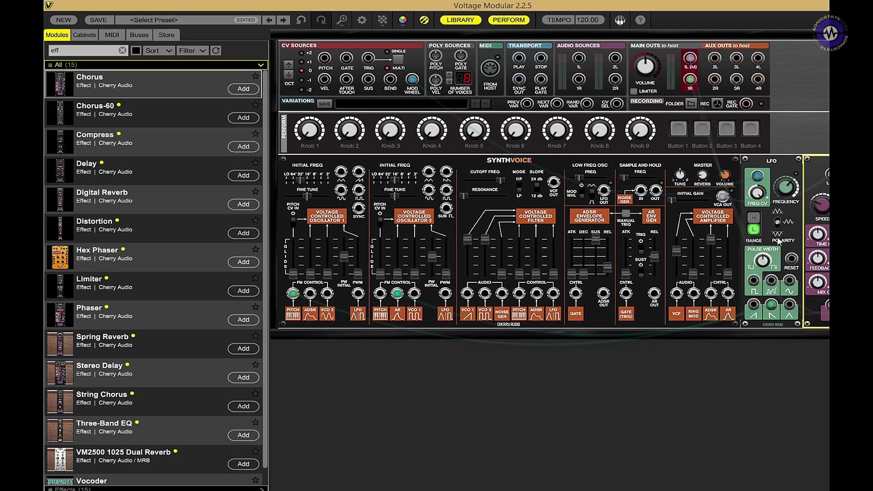
mouse_move(823, 209)
left_mouse_down()
mouse_move(821, 157)
mouse_move(825, 223)
left_mouse_up()
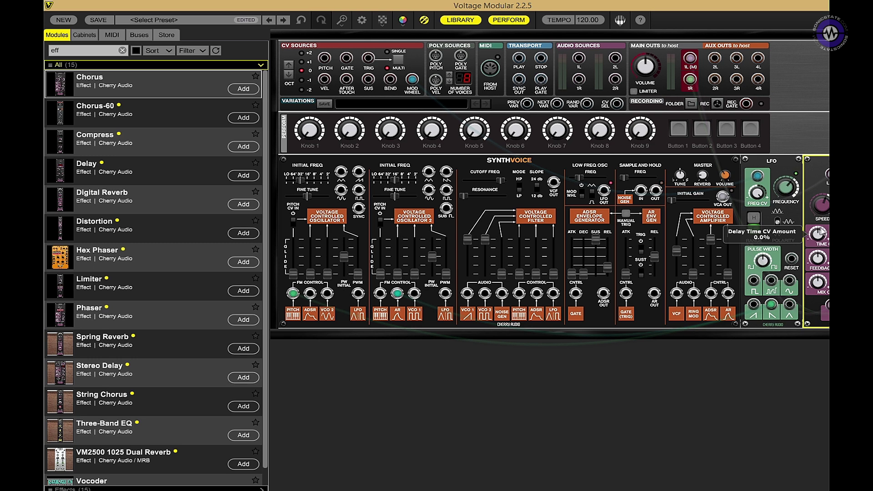
- Assign the Chorus Speed knob to Perform Knob 1 and sweep that knob to test it
left_click(313, 132)
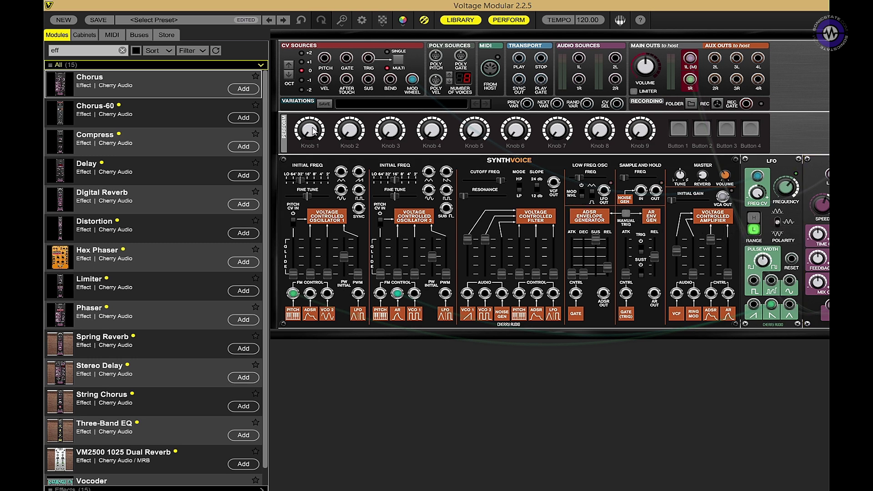
right_click(312, 131)
key("Escape")
right_click(826, 207)
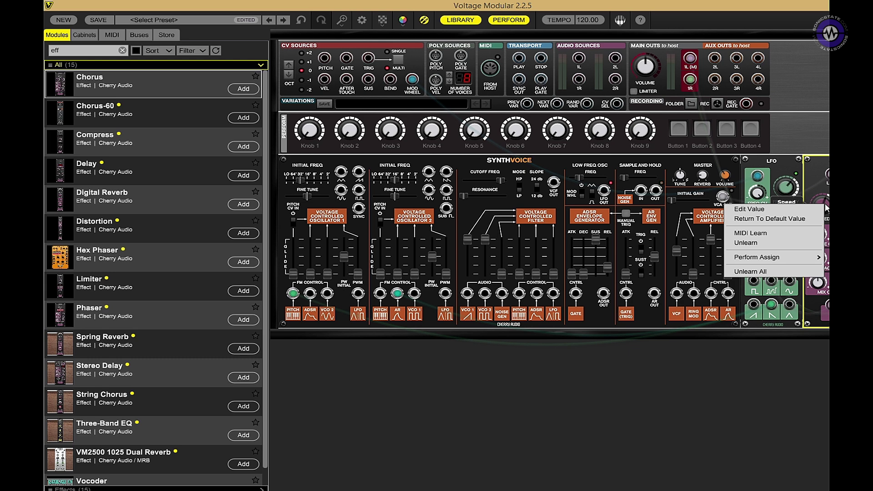
mouse_move(789, 257)
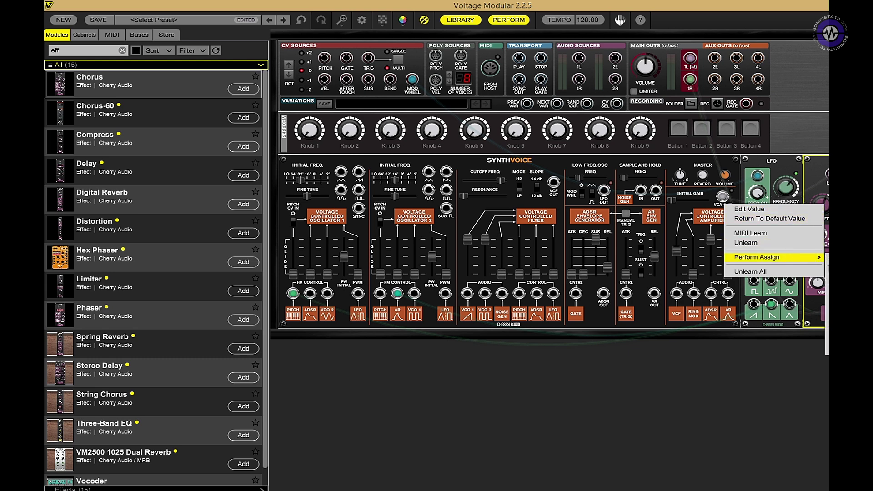
left_click(826, 258)
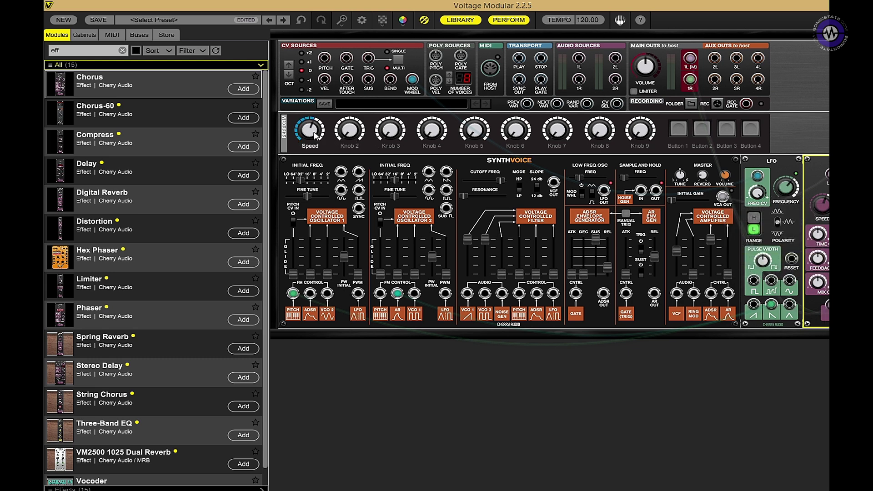
mouse_move(314, 135)
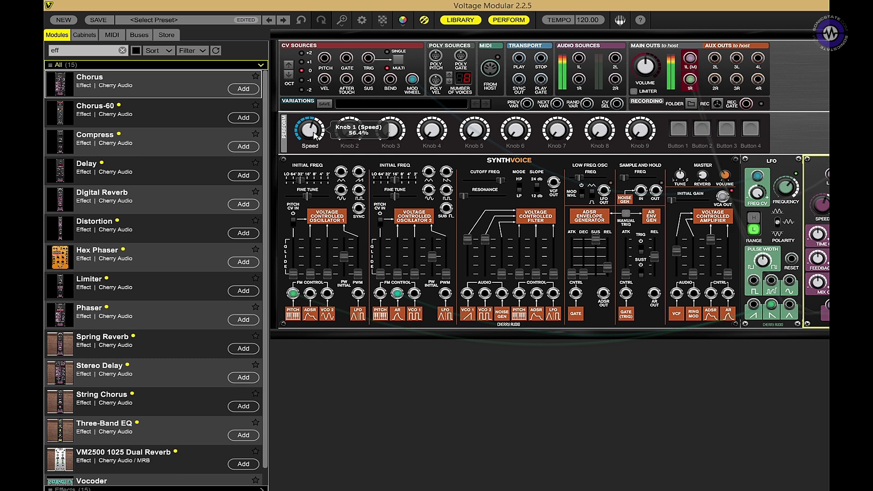
left_click_drag(314, 134, 315, 163)
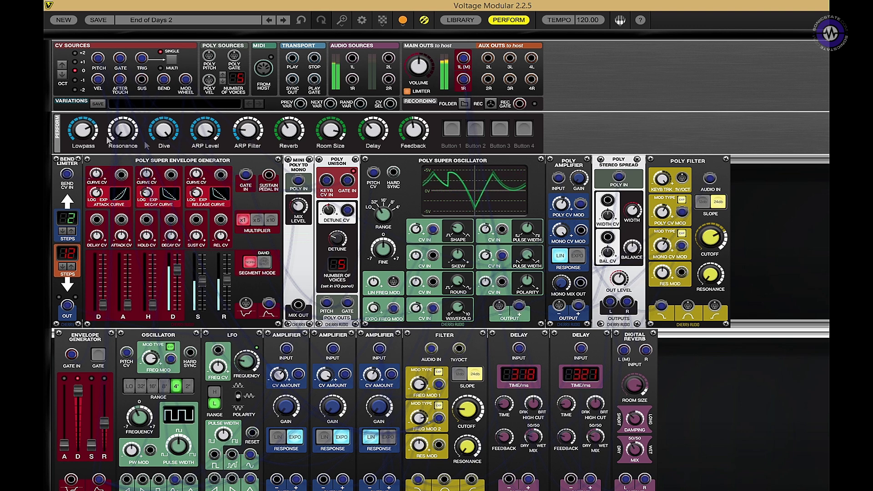
- Lower the End of Days 2 Lowpass macro and raise its Delay macro to 46.7%, leaving Reverb near 51%
left_click_drag(77, 133, 81, 163)
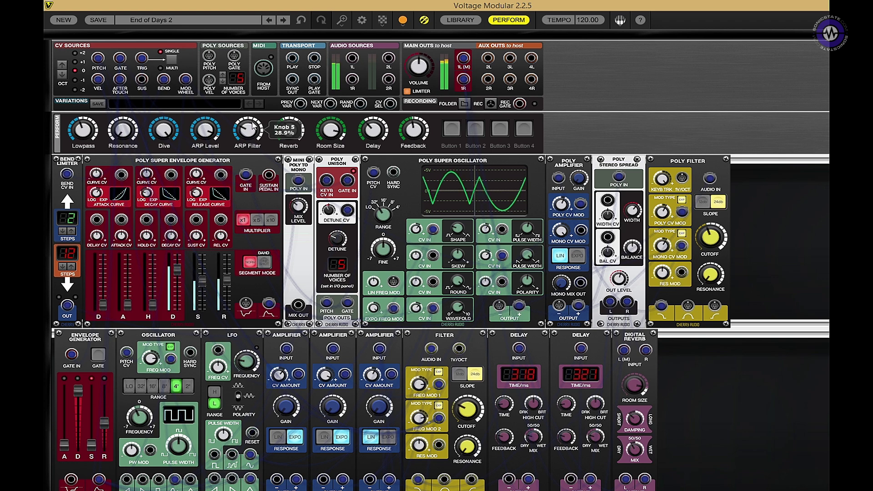
mouse_move(253, 126)
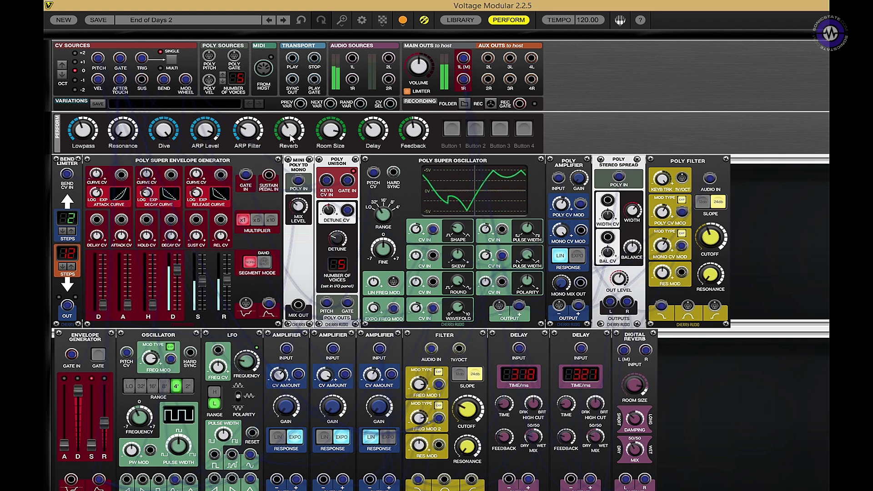
mouse_move(373, 132)
left_mouse_down()
mouse_move(373, 107)
mouse_move(373, 146)
left_mouse_up()
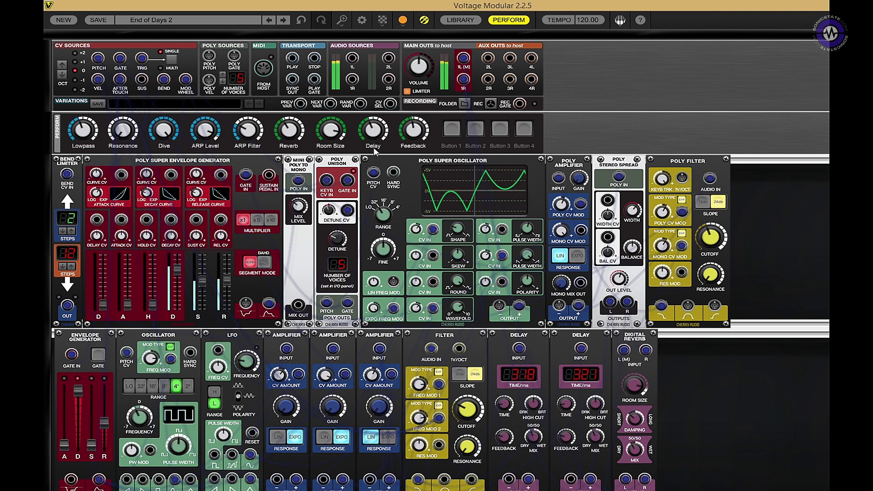
mouse_move(376, 135)
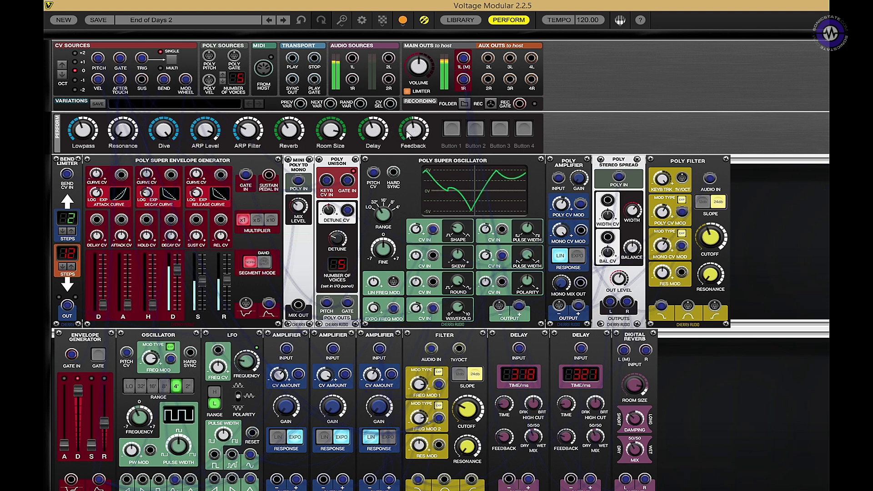
mouse_move(289, 120)
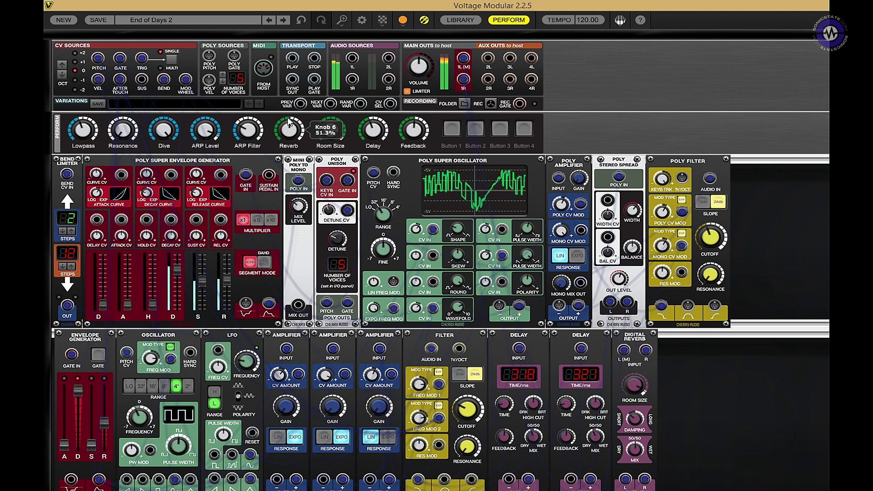
scroll(291, 124, "up", 2)
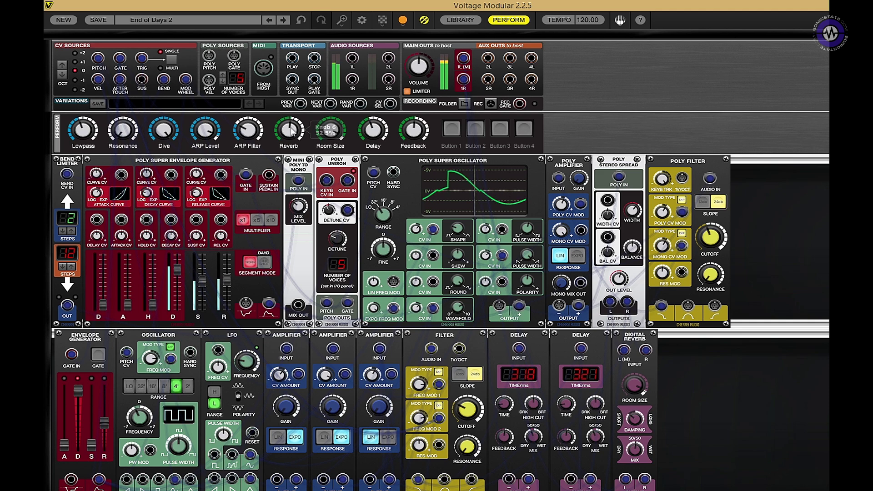